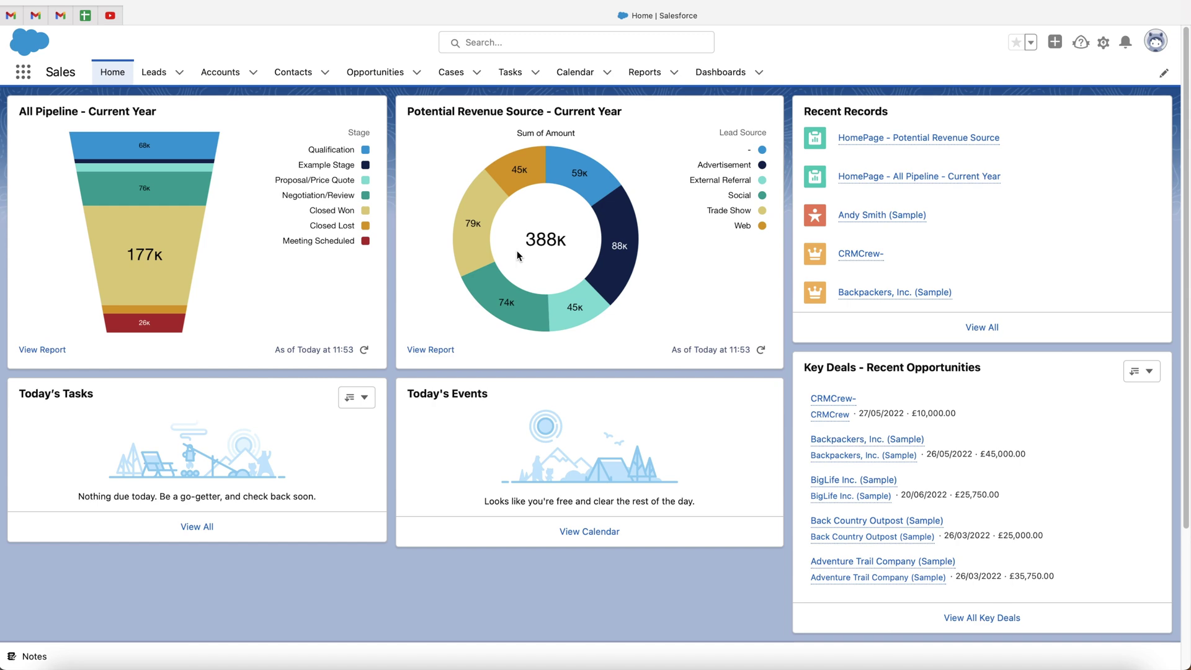
Open the All Open Leads list from the Leads tab in the navigation bar.
{"action": "left_click", "coordinate": [156, 74]}
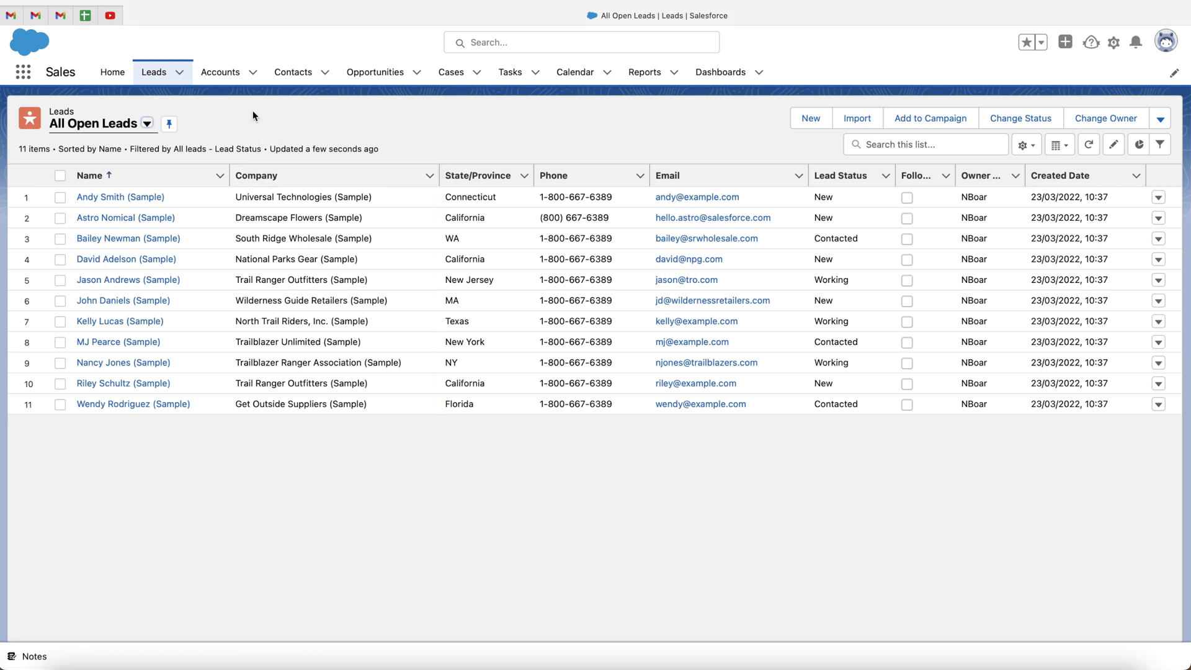
Open the Andy Smith (Sample) lead record and look over its details.
{"action": "left_click", "coordinate": [114, 197]}
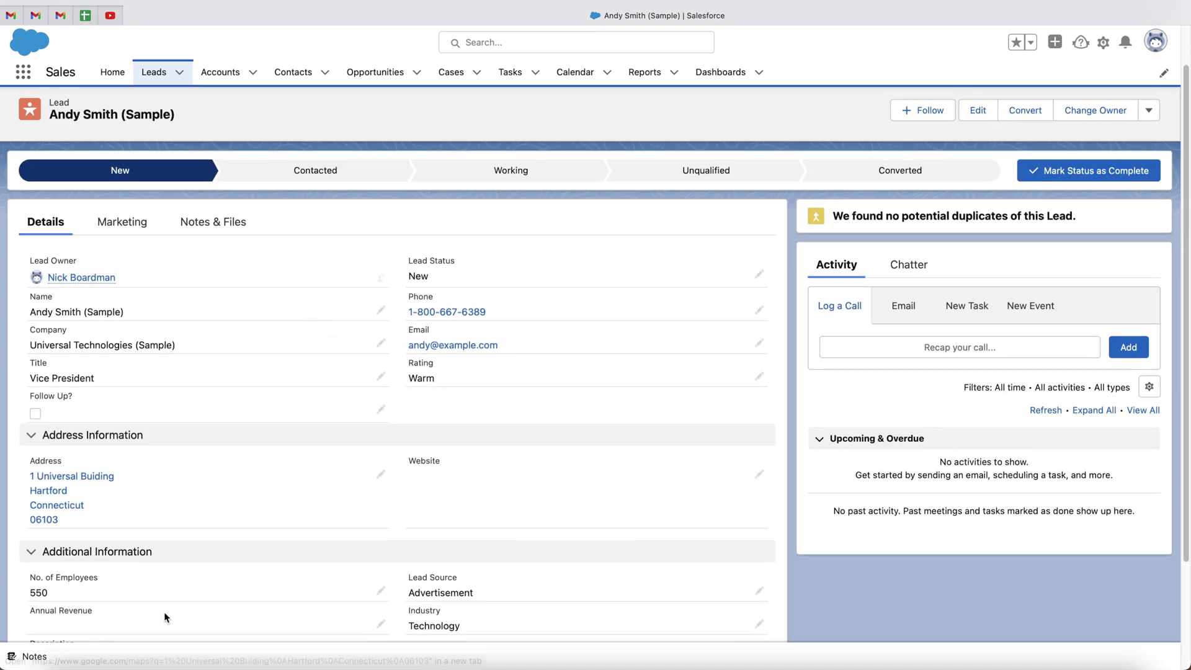
{"action": "scroll", "coordinate": [224, 336], "scroll_direction": "down", "scroll_amount": 2}
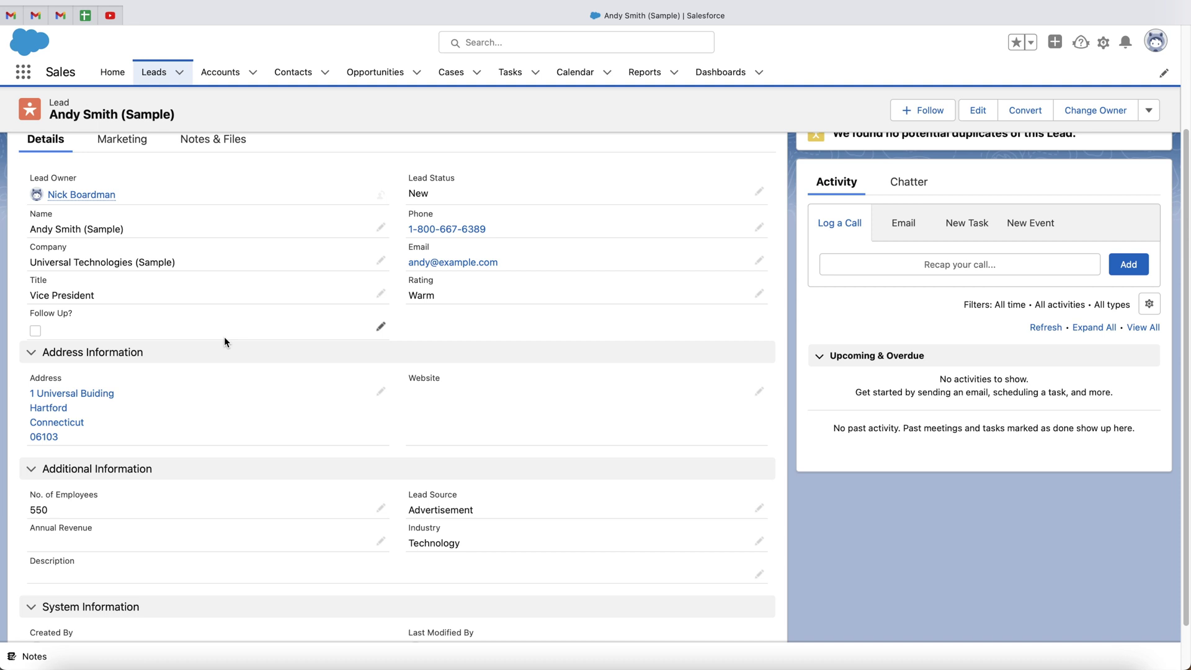
{"action": "scroll", "coordinate": [225, 336], "scroll_direction": "up", "scroll_amount": 5}
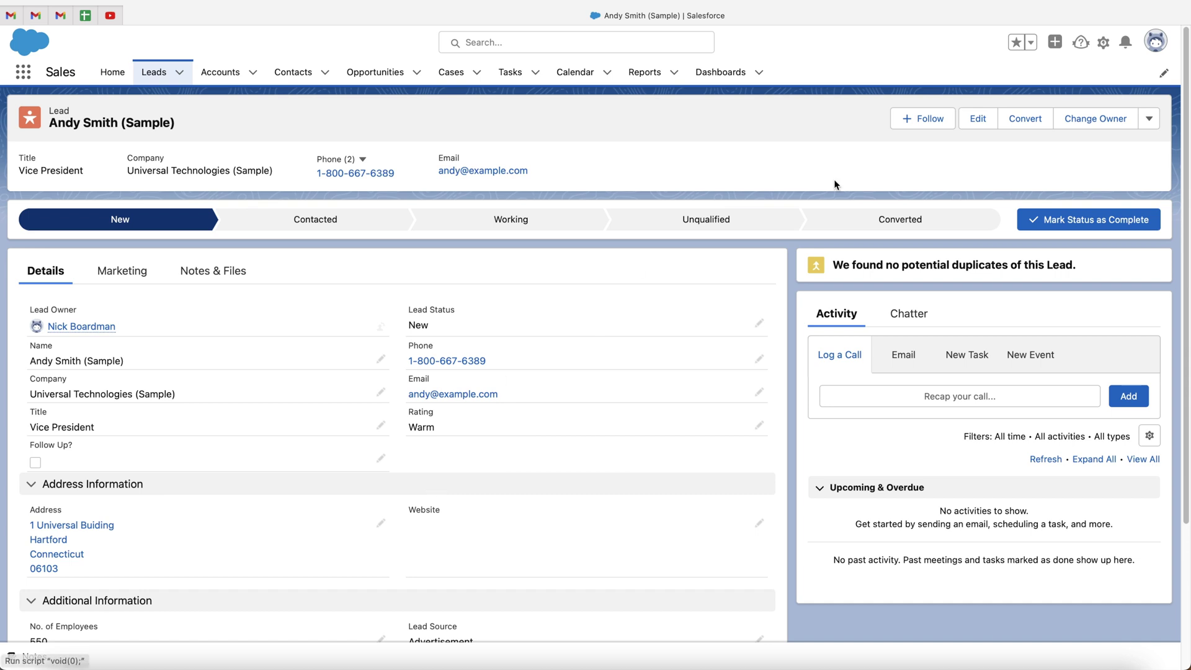
Go into Setup and open Objects and Fields > Object Manager.
{"action": "left_click", "coordinate": [1101, 44]}
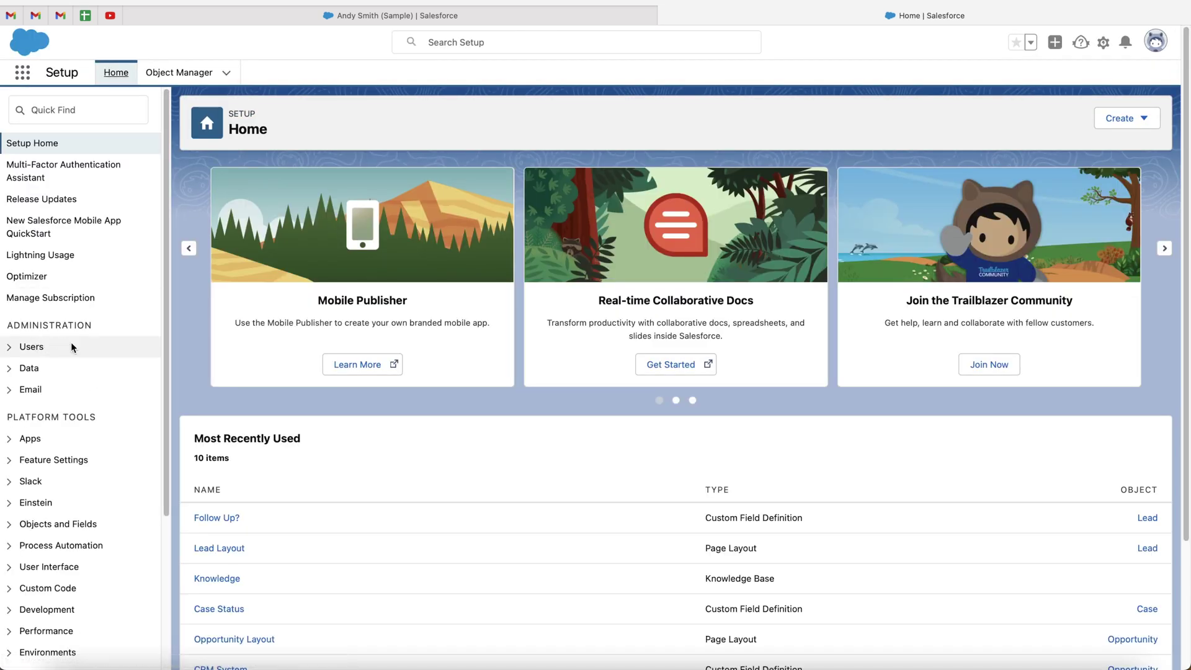
{"action": "left_click_drag", "start_coordinate": [104, 417], "coordinate": [9, 417]}
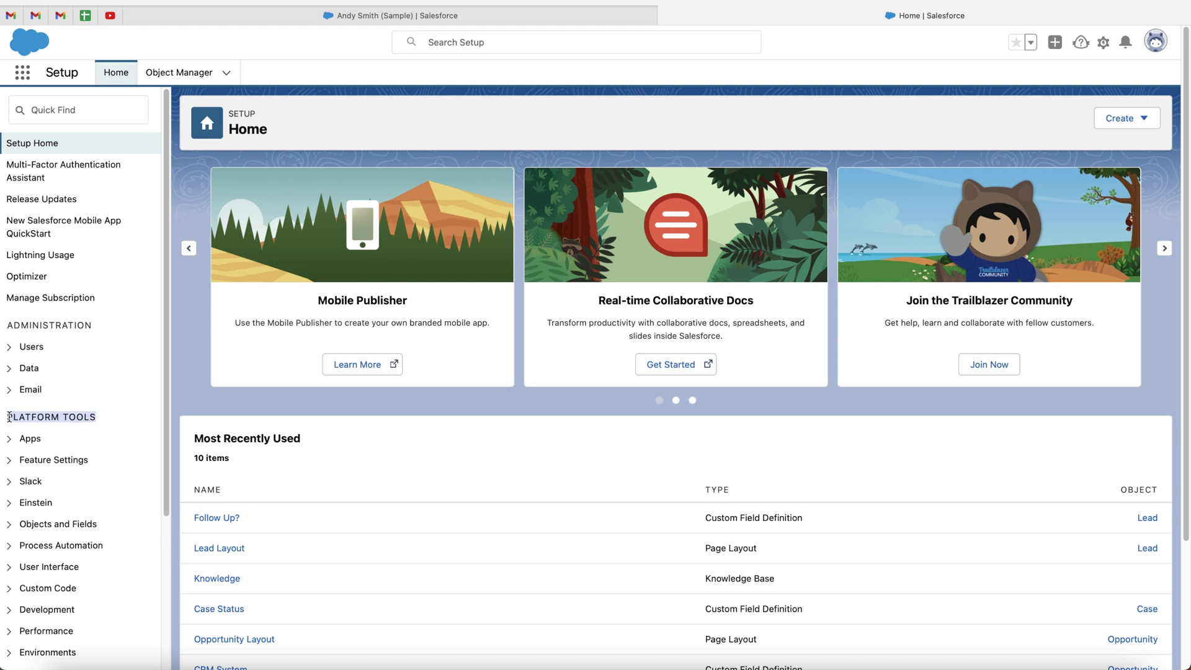
{"action": "left_click", "coordinate": [26, 417]}
{"action": "scroll", "coordinate": [72, 419], "scroll_direction": "down", "scroll_amount": 1}
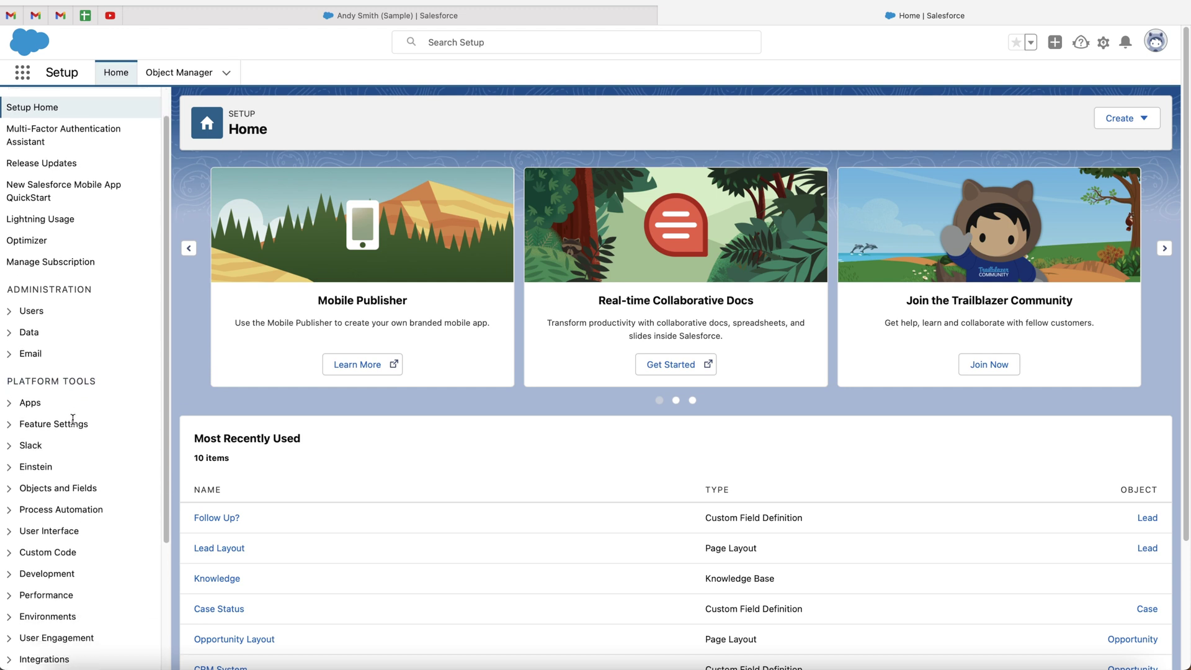
{"action": "scroll", "coordinate": [72, 420], "scroll_direction": "down", "scroll_amount": 1}
{"action": "left_click", "coordinate": [26, 472]}
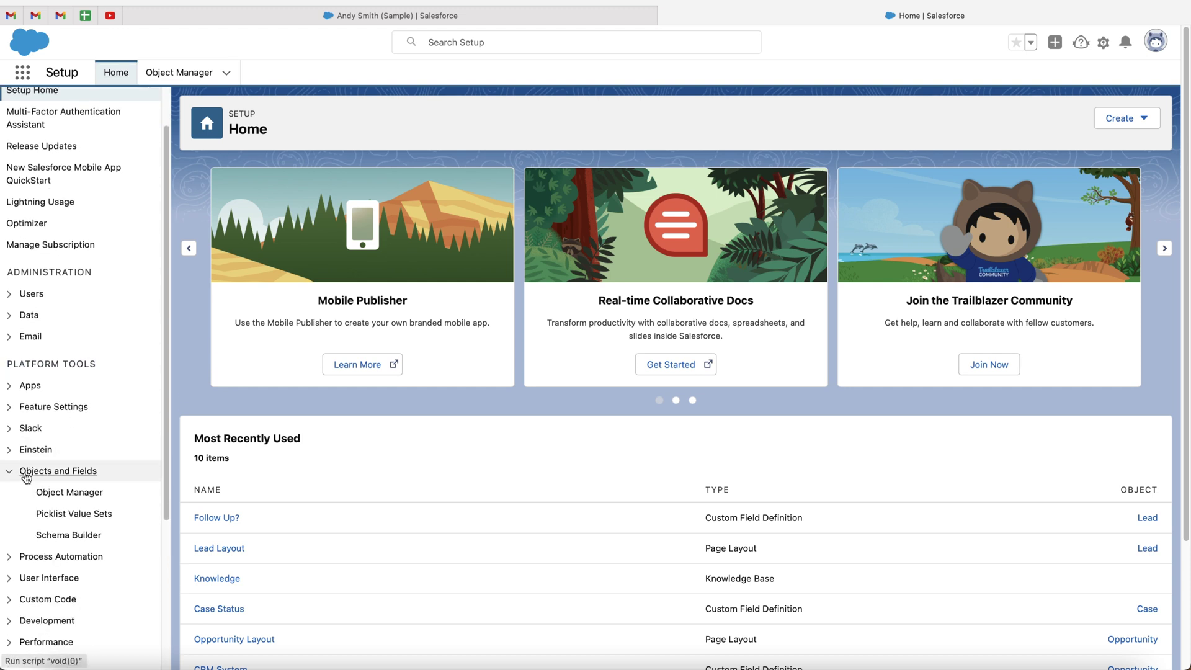
{"action": "left_click", "coordinate": [60, 493]}
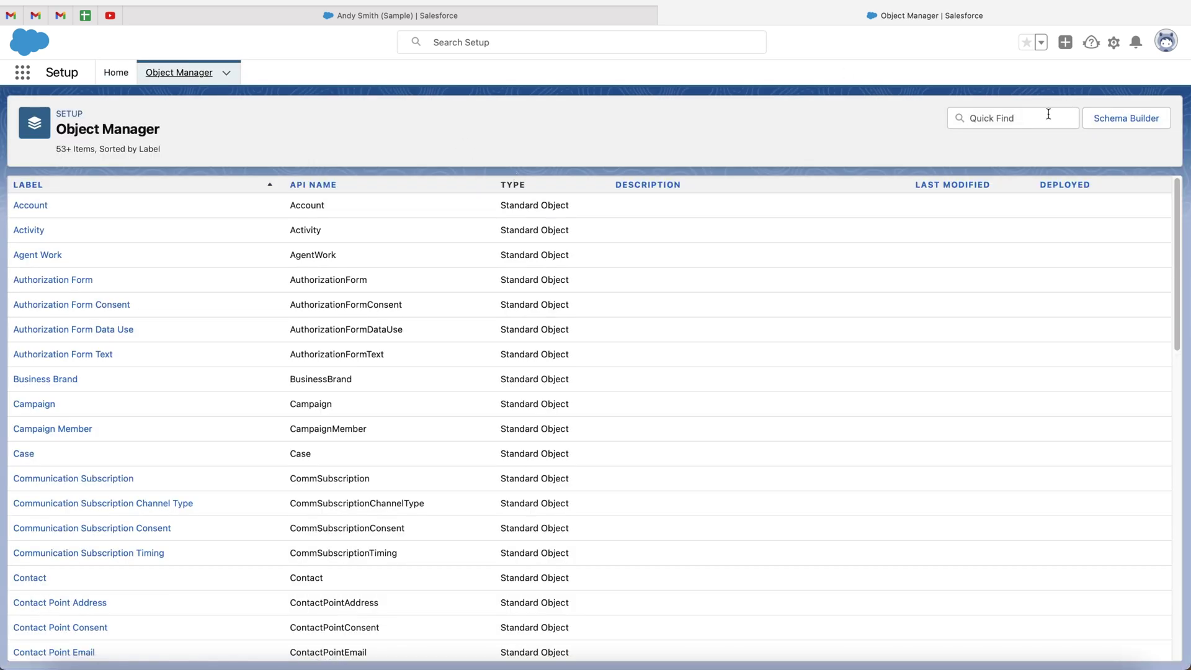
Back on the Object Manager tab, filter Quick Find by 'lead'.
{"action": "left_click", "coordinate": [551, 21]}
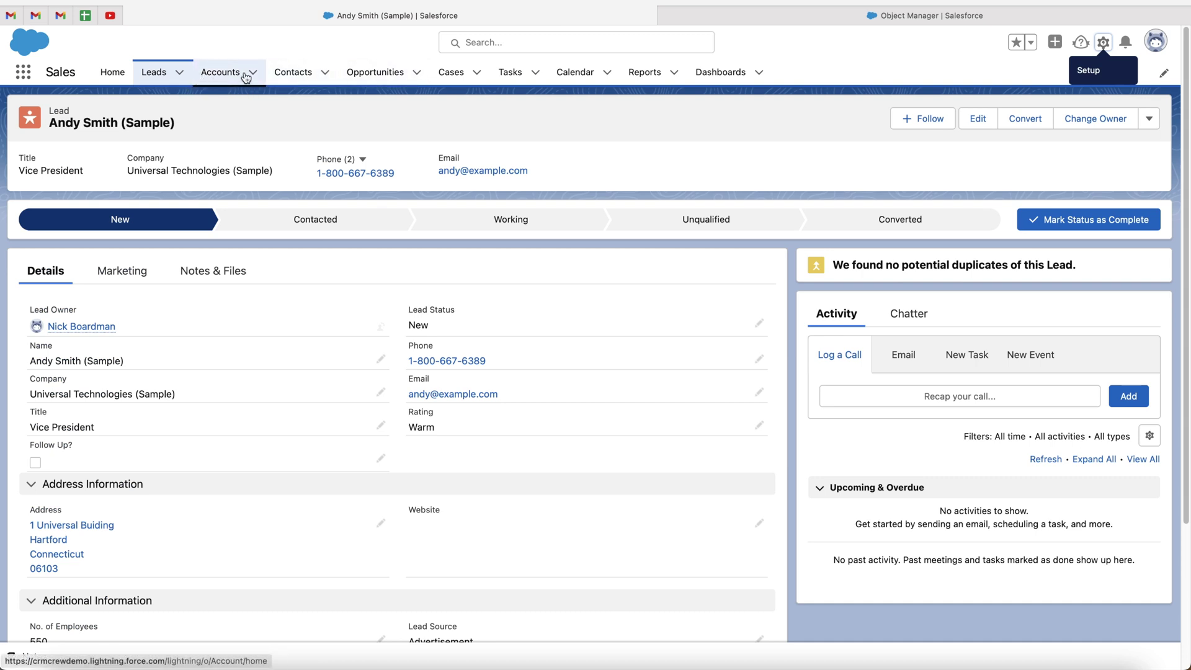
{"action": "left_click", "coordinate": [790, 19]}
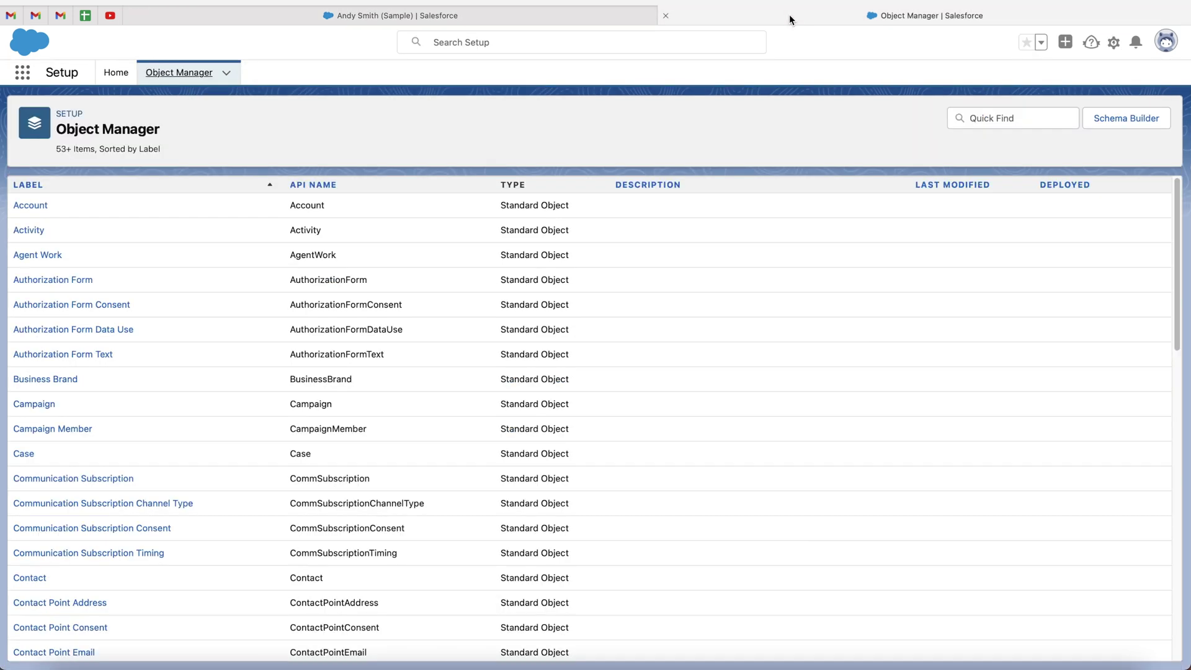
{"action": "left_click", "coordinate": [1019, 119]}
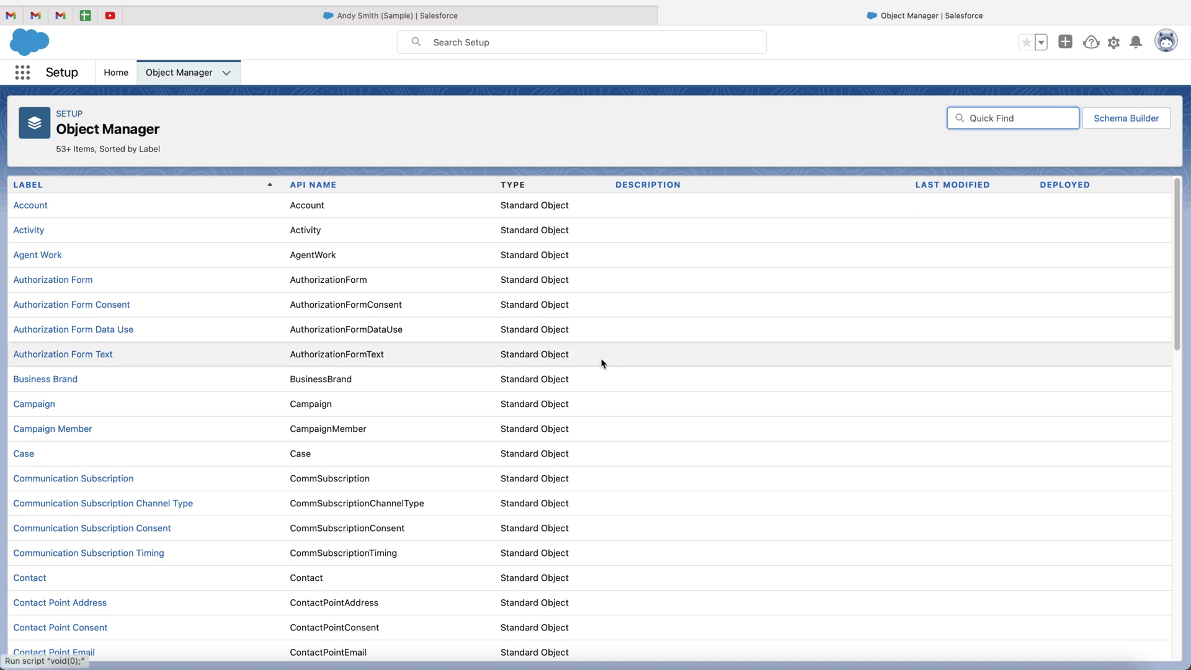
{"action": "scroll", "coordinate": [601, 361], "scroll_direction": "down", "scroll_amount": 4}
{"action": "scroll", "coordinate": [601, 362], "scroll_direction": "down", "scroll_amount": 4}
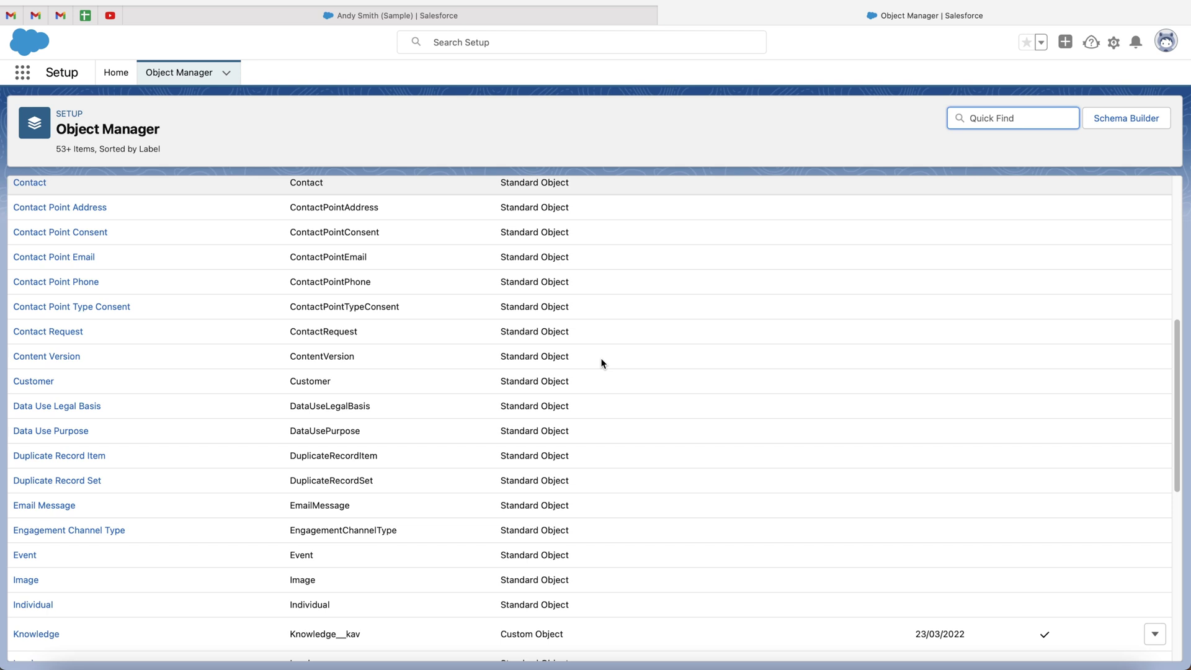
{"action": "scroll", "coordinate": [601, 362], "scroll_direction": "up", "scroll_amount": 10}
{"action": "type", "text": "lead"}
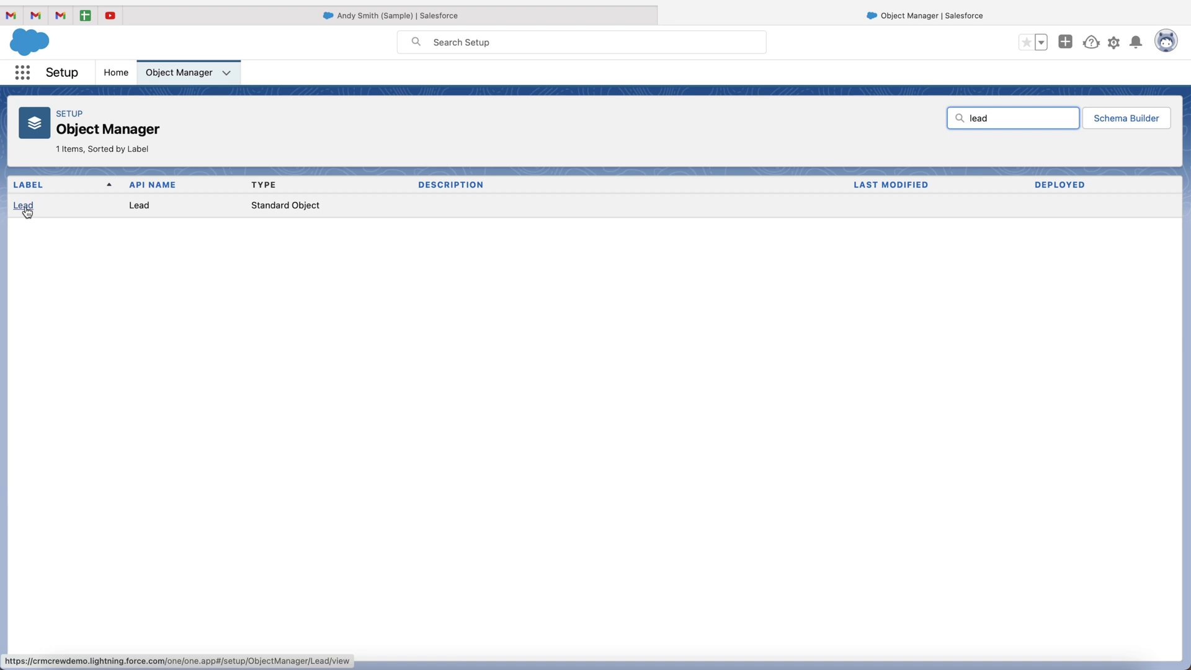
Start a New field under Lead's Fields & Relationships, opened in Salesforce Classic.
{"action": "left_click", "coordinate": [24, 205]}
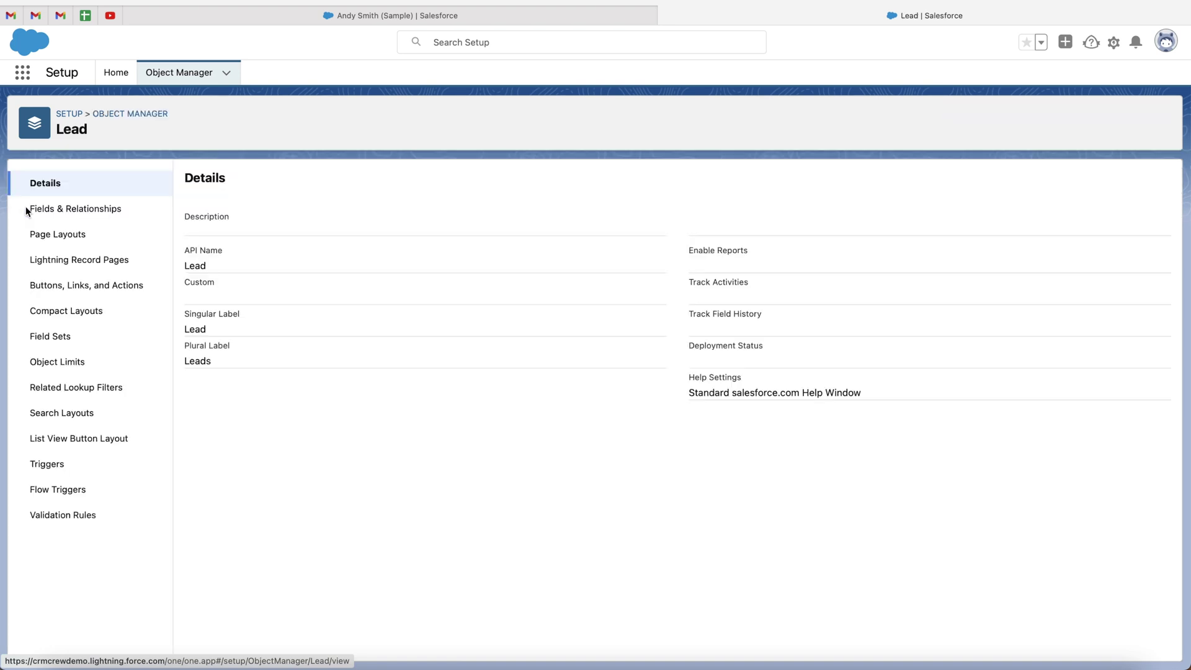
{"action": "left_click", "coordinate": [76, 214]}
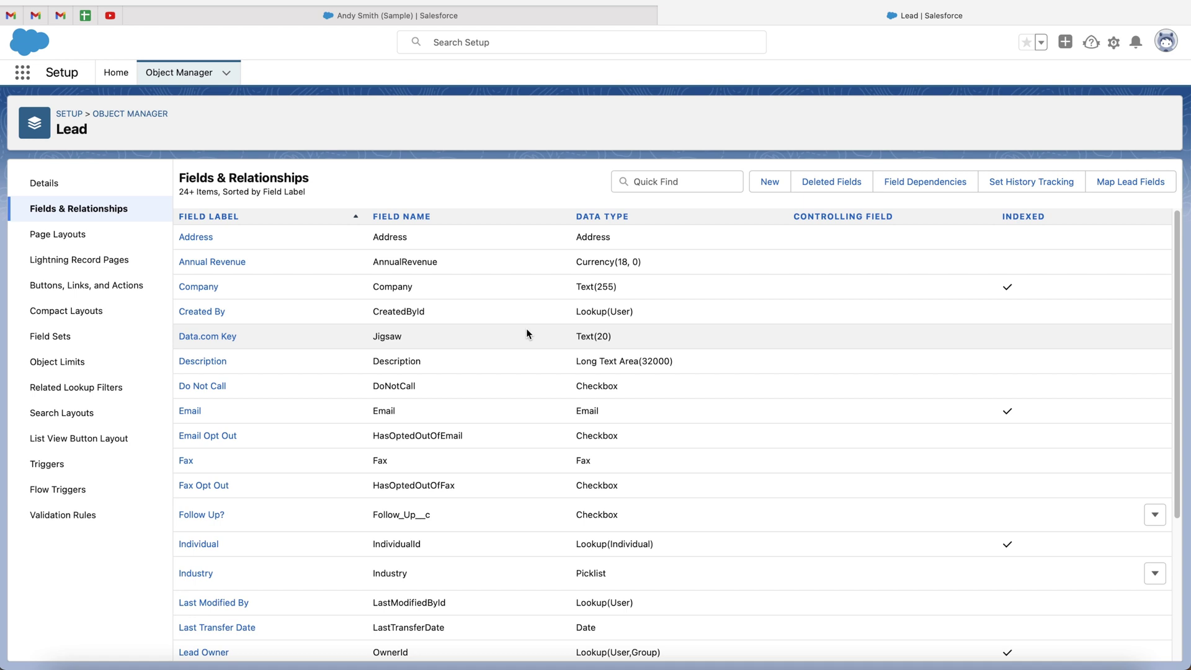
{"action": "left_click", "coordinate": [769, 183]}
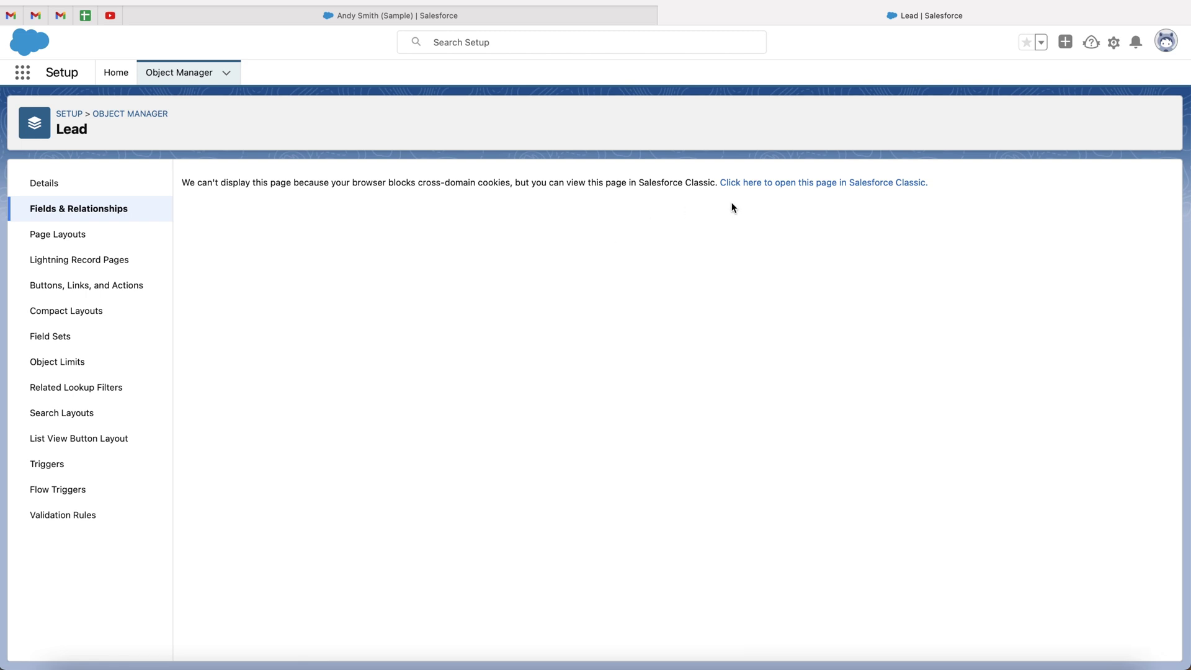
{"action": "left_click", "coordinate": [760, 183]}
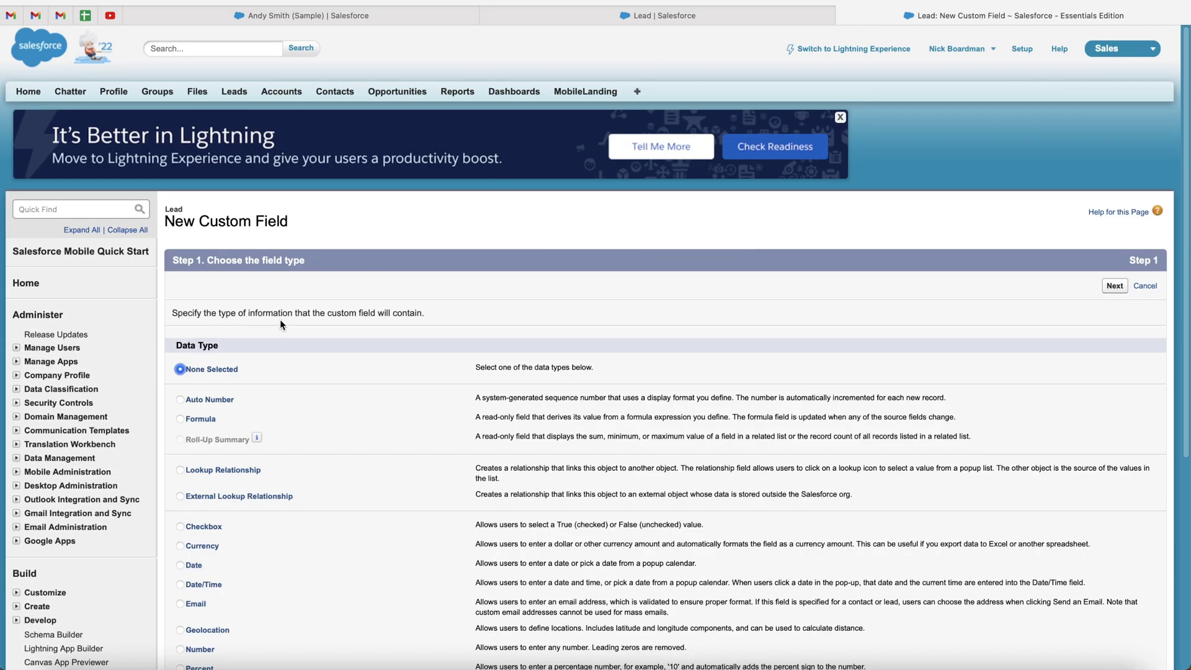
Pick Checkbox as the new Lead field's data type and advance to Step 2.
{"action": "scroll", "coordinate": [430, 348], "scroll_direction": "down", "scroll_amount": 1}
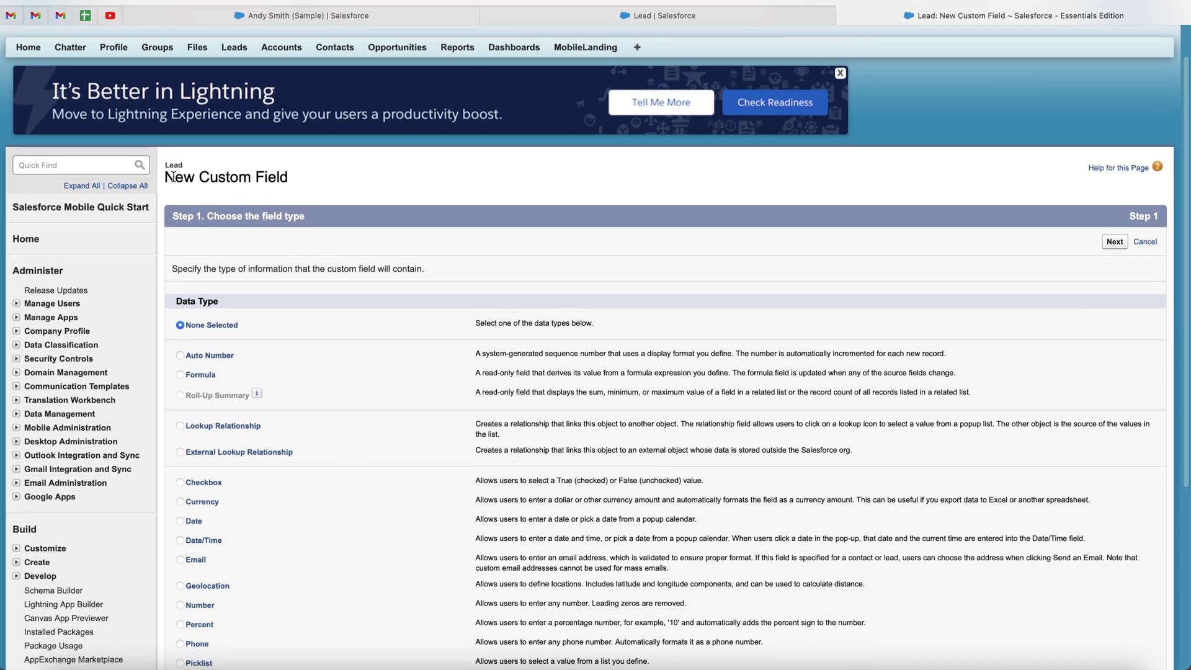
{"action": "left_click_drag", "start_coordinate": [165, 178], "coordinate": [309, 179]}
{"action": "left_click", "coordinate": [309, 178]}
{"action": "scroll", "coordinate": [322, 370], "scroll_direction": "down", "scroll_amount": 1}
{"action": "scroll", "coordinate": [322, 369], "scroll_direction": "down", "scroll_amount": 5}
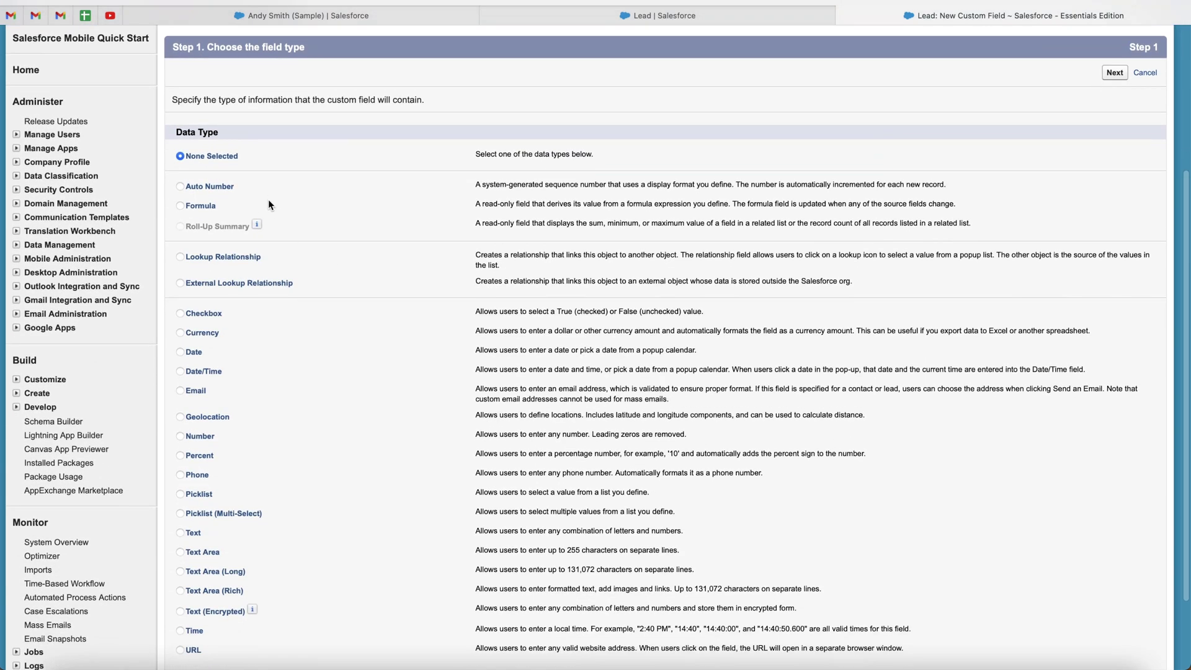
{"action": "scroll", "coordinate": [268, 199], "scroll_direction": "up", "scroll_amount": 3}
{"action": "scroll", "coordinate": [268, 199], "scroll_direction": "down", "scroll_amount": 3}
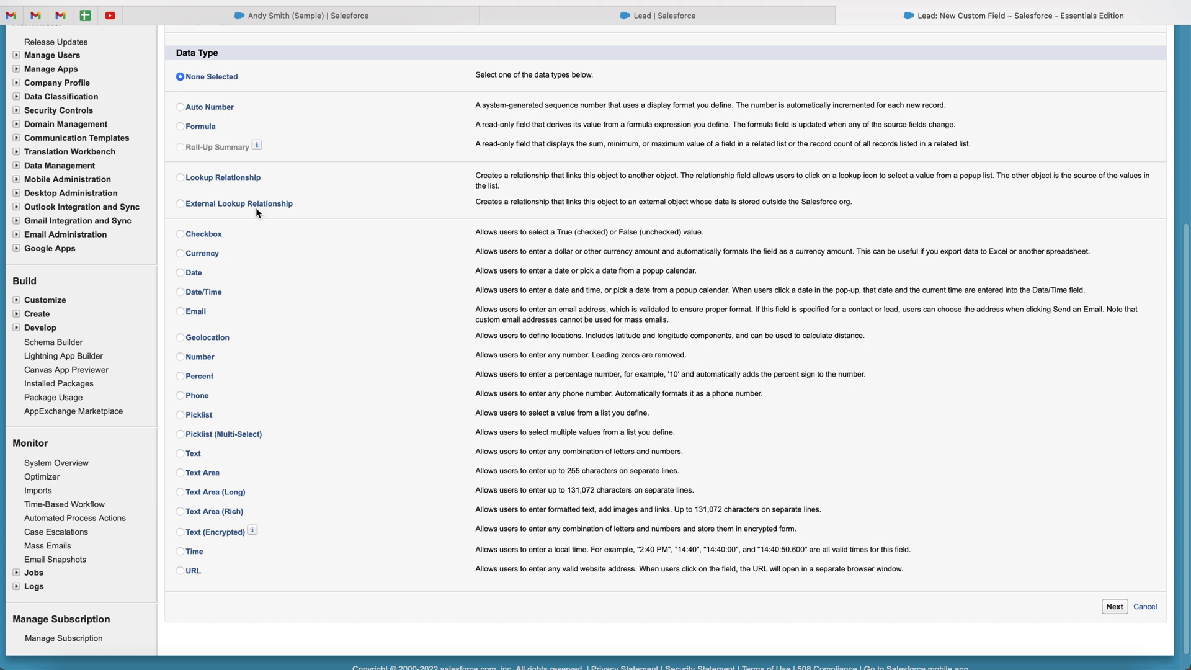
{"action": "left_click", "coordinate": [180, 234]}
{"action": "left_click", "coordinate": [1113, 607]}
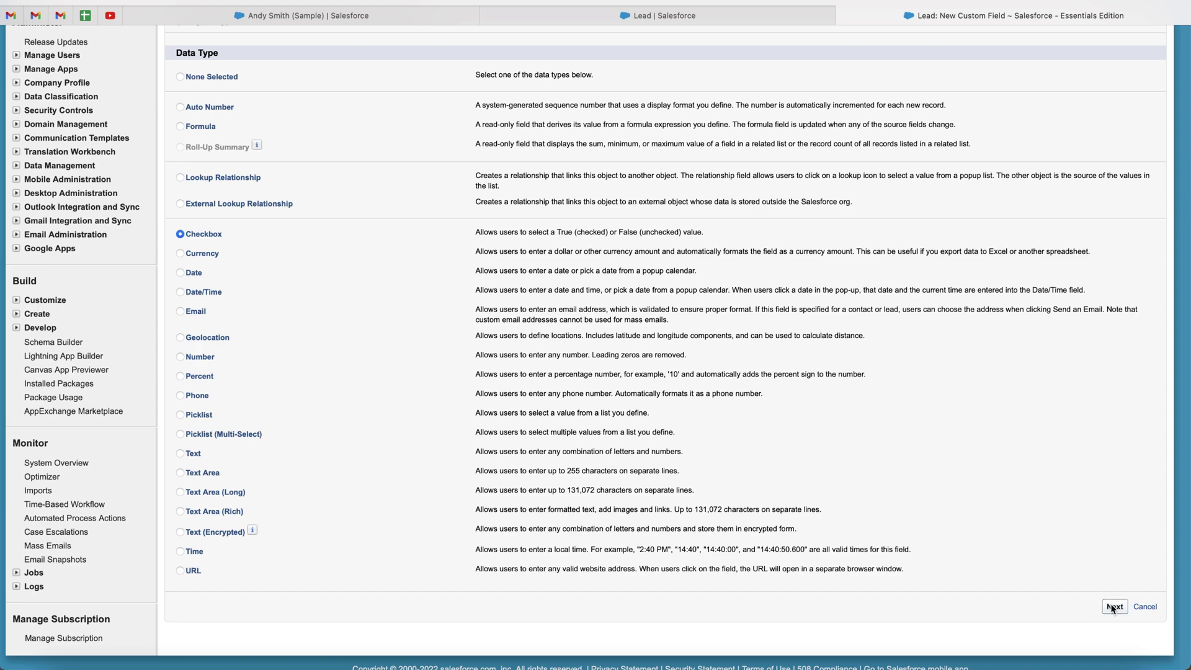
Enter 'Example Checkbox' as the field label, fixing the typo.
{"action": "left_click", "coordinate": [365, 311]}
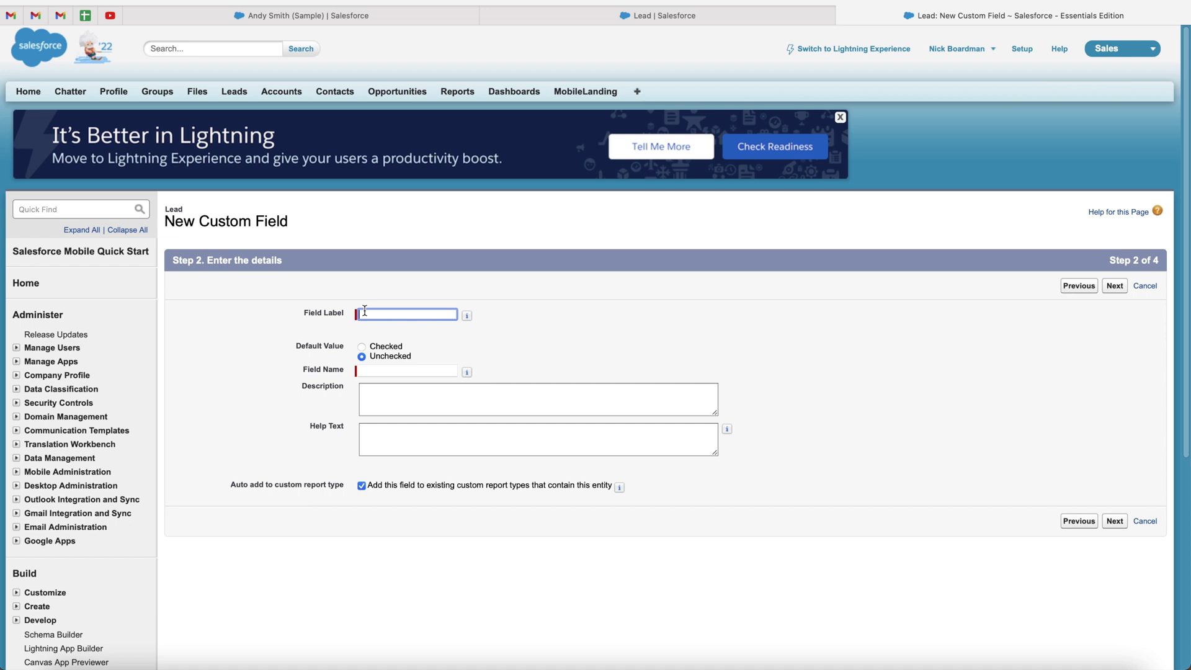
{"action": "type", "text": "Example Checkboc"}
{"action": "key", "text": "BackSpace"}
{"action": "type", "text": "x"}
{"action": "left_click", "coordinate": [506, 338]}
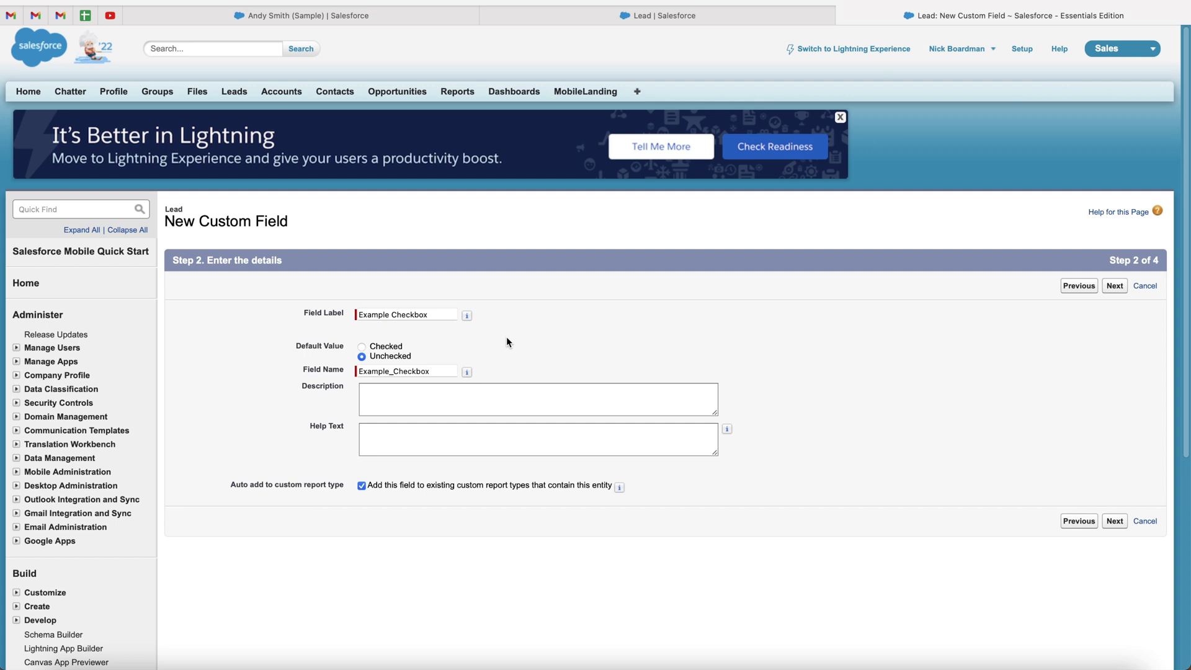
Keep the default value Unchecked, leave Description and Help Text blank, and continue.
{"action": "left_click_drag", "start_coordinate": [294, 347], "coordinate": [342, 347]}
{"action": "left_click", "coordinate": [371, 335]}
{"action": "left_click", "coordinate": [363, 347]}
{"action": "left_click", "coordinate": [362, 356]}
{"action": "left_click", "coordinate": [389, 400]}
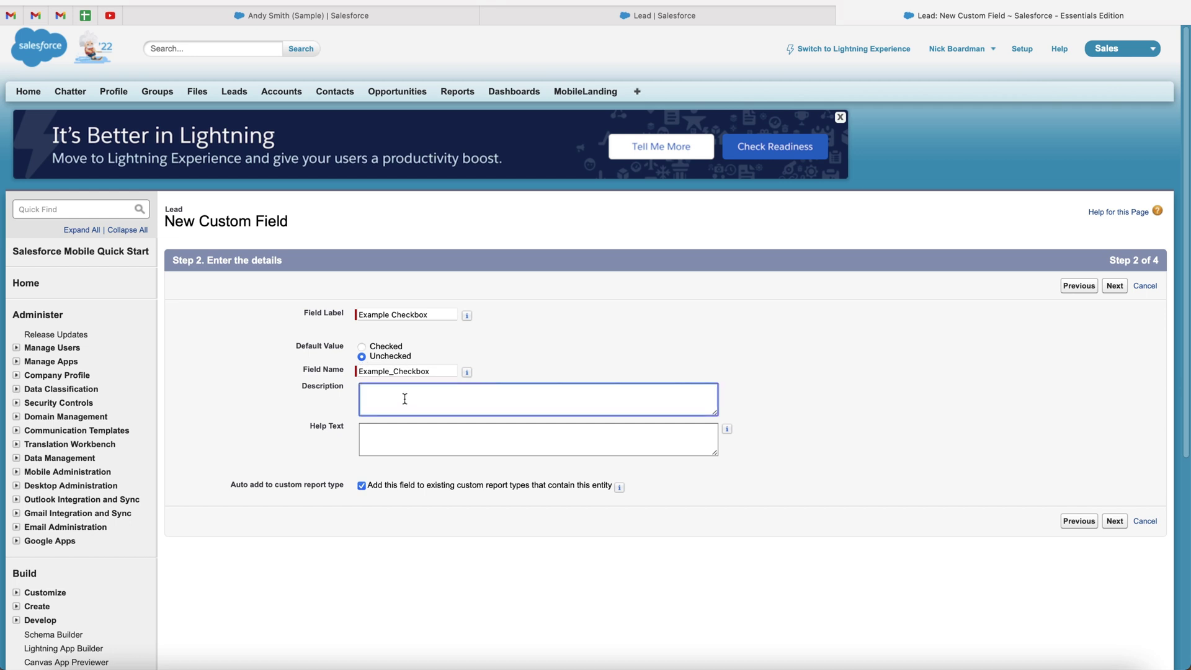
{"action": "left_click", "coordinate": [390, 439]}
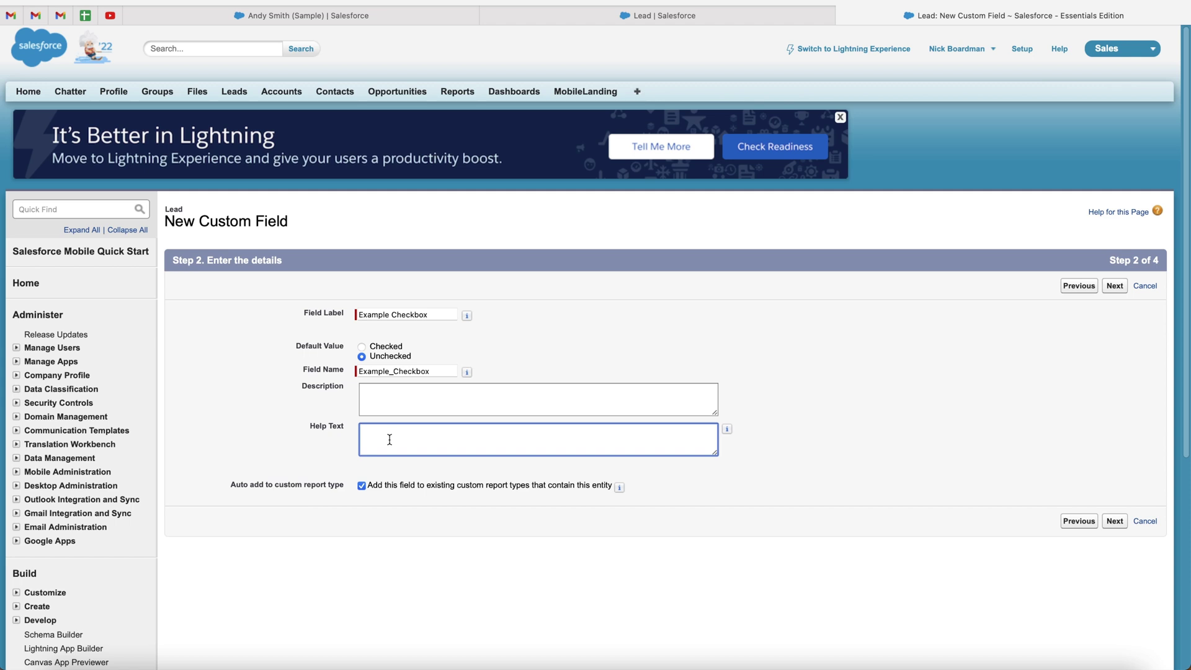
{"action": "left_click", "coordinate": [262, 444]}
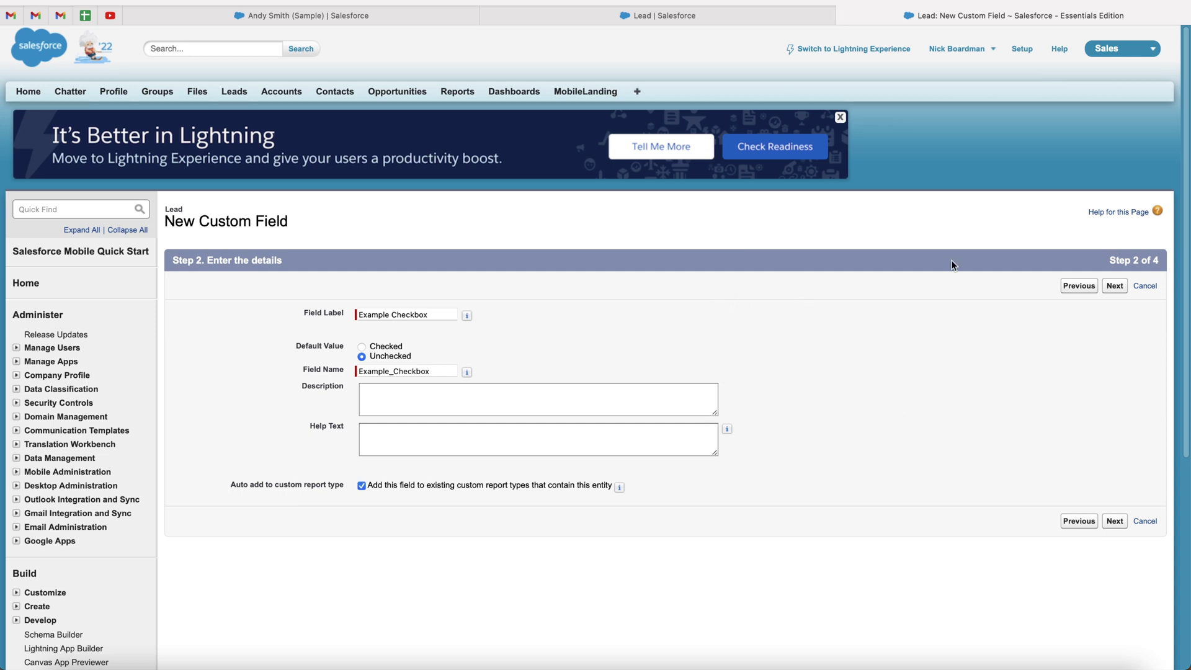
{"action": "left_click", "coordinate": [1115, 287]}
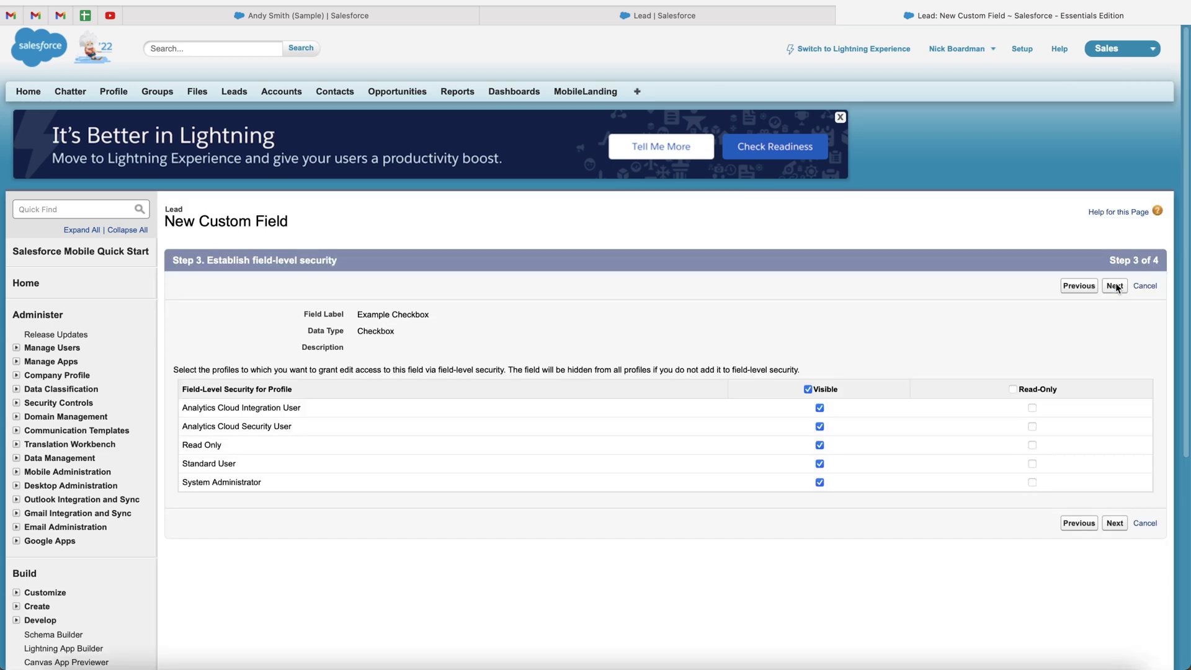
{"action": "scroll", "coordinate": [684, 414], "scroll_direction": "down", "scroll_amount": 1}
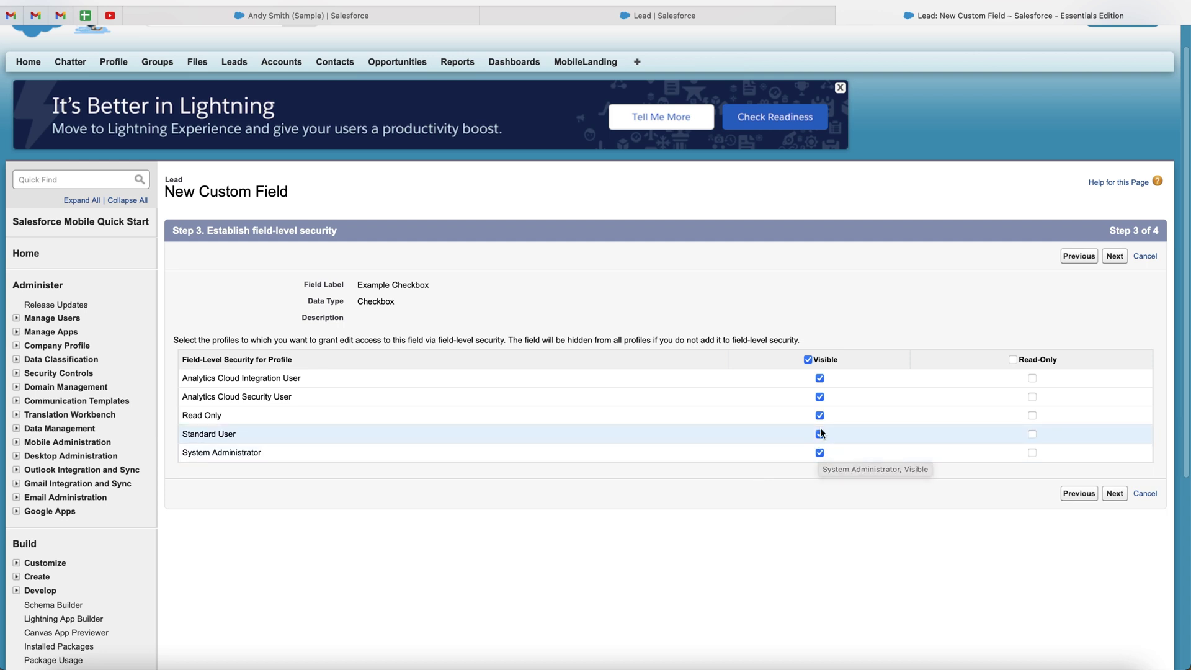
{"action": "left_click", "coordinate": [1032, 434]}
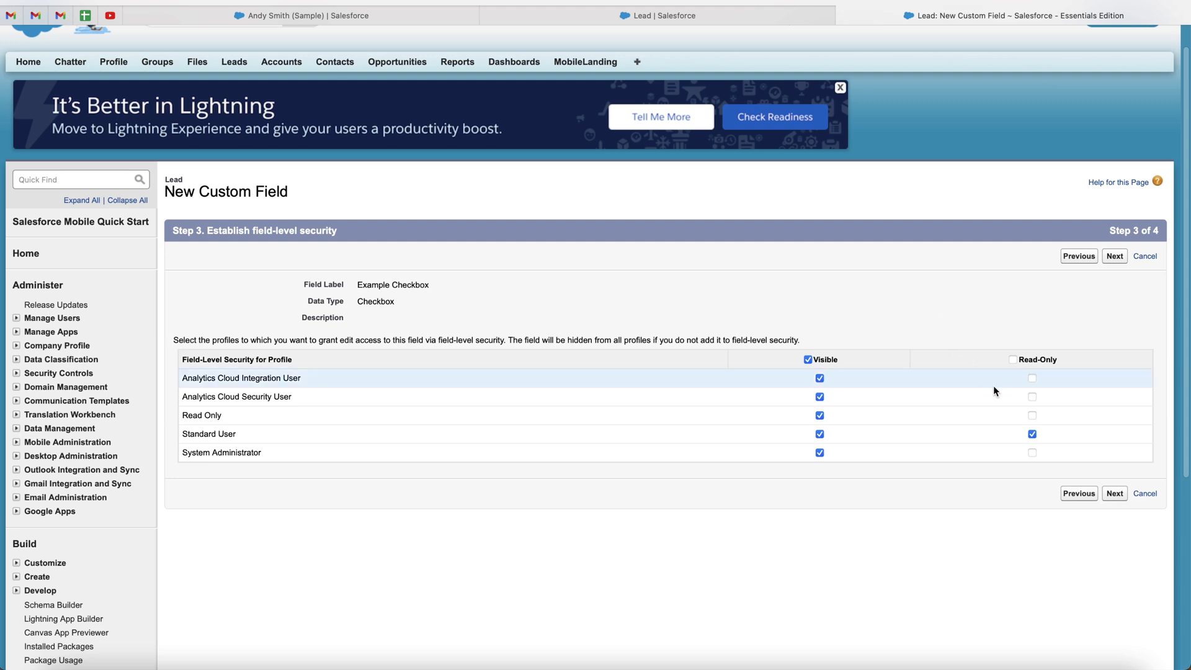
{"action": "left_click", "coordinate": [1032, 434]}
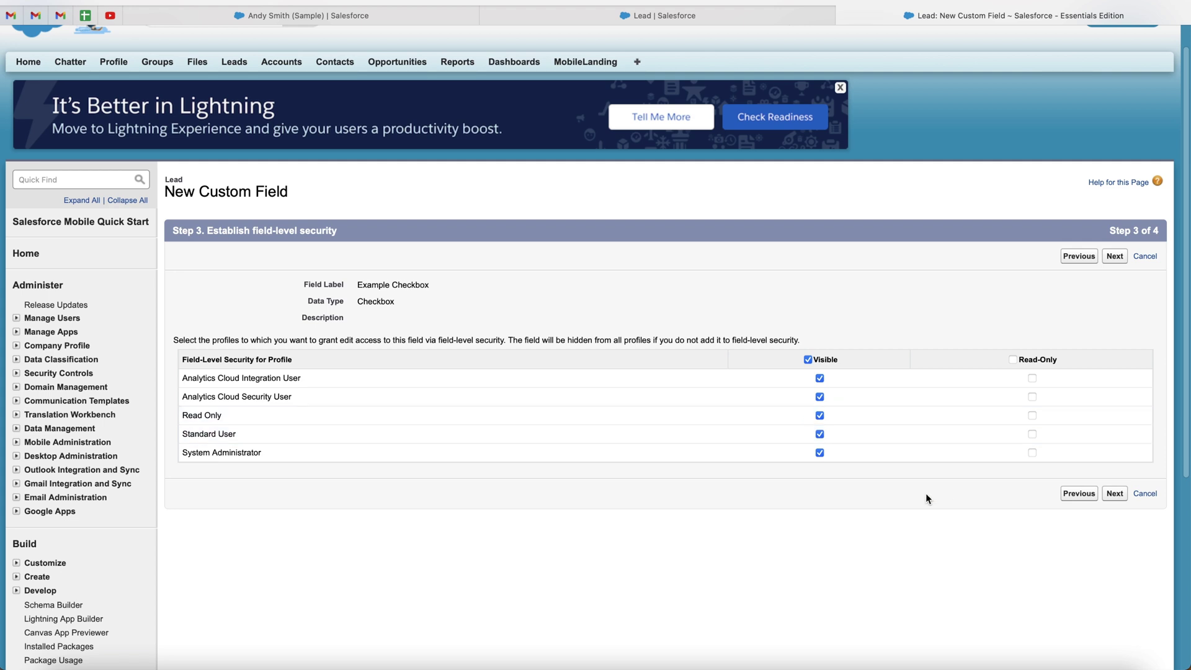
Keep Lead Layout selected for Example Checkbox on Step 4 and save the field.
{"action": "left_click", "coordinate": [1115, 494]}
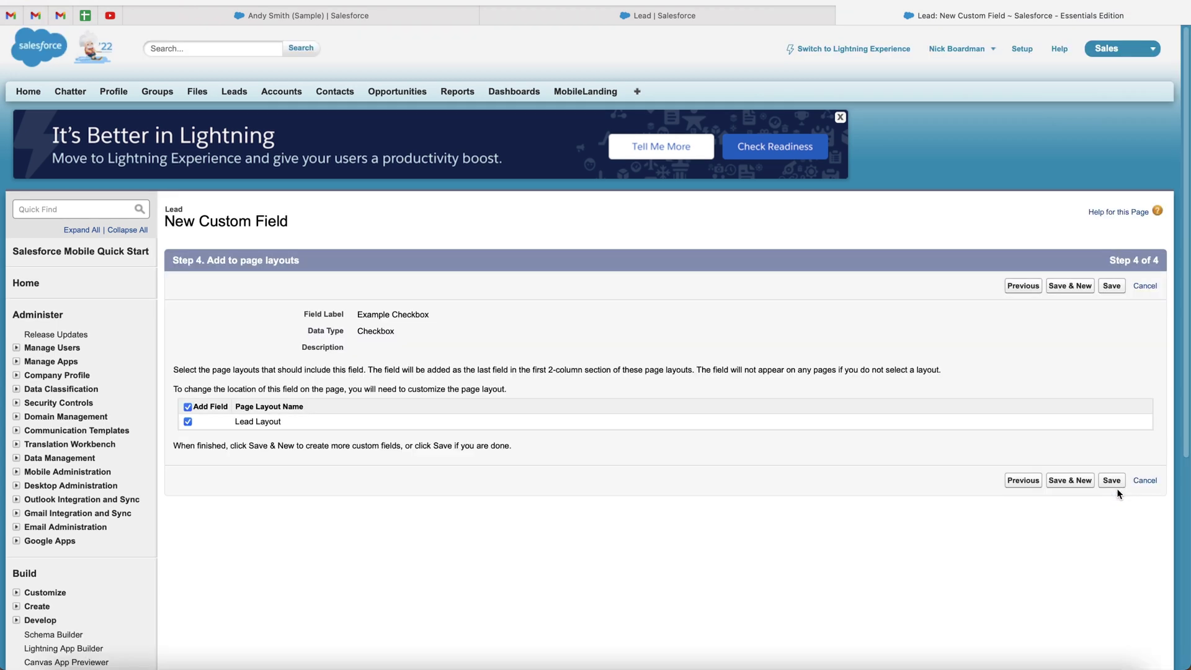
{"action": "scroll", "coordinate": [395, 432], "scroll_direction": "down", "scroll_amount": 1}
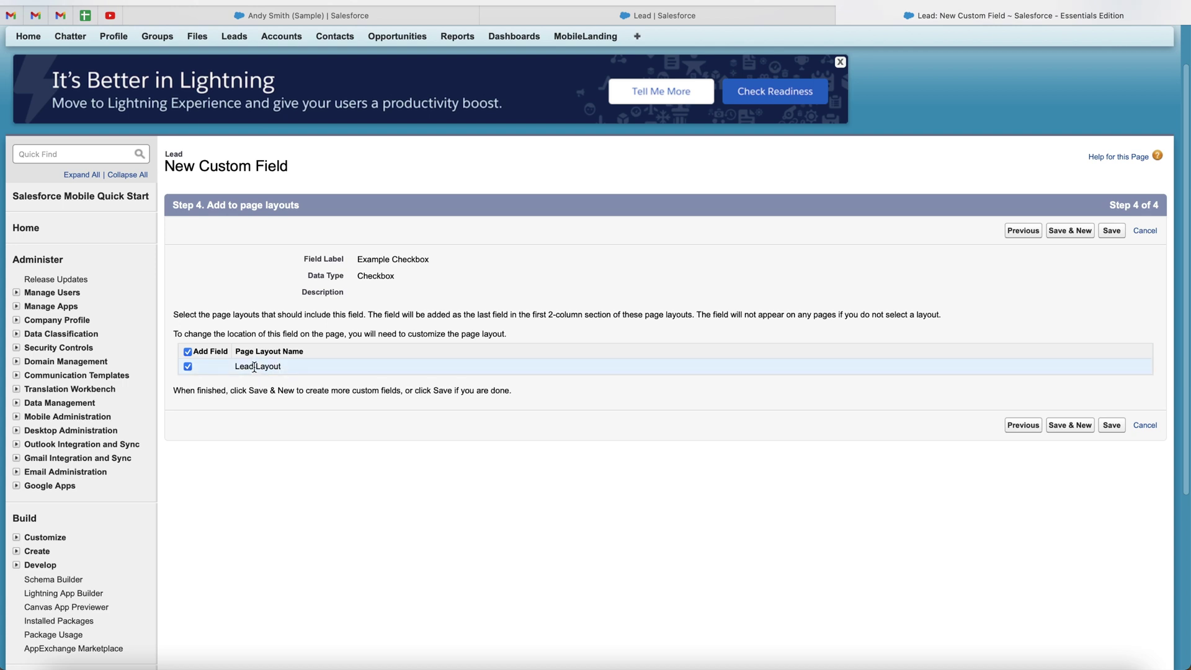
{"action": "left_click", "coordinate": [188, 367]}
{"action": "left_click_drag", "start_coordinate": [235, 368], "coordinate": [298, 366]}
{"action": "left_click", "coordinate": [300, 366]}
{"action": "left_click", "coordinate": [1112, 425]}
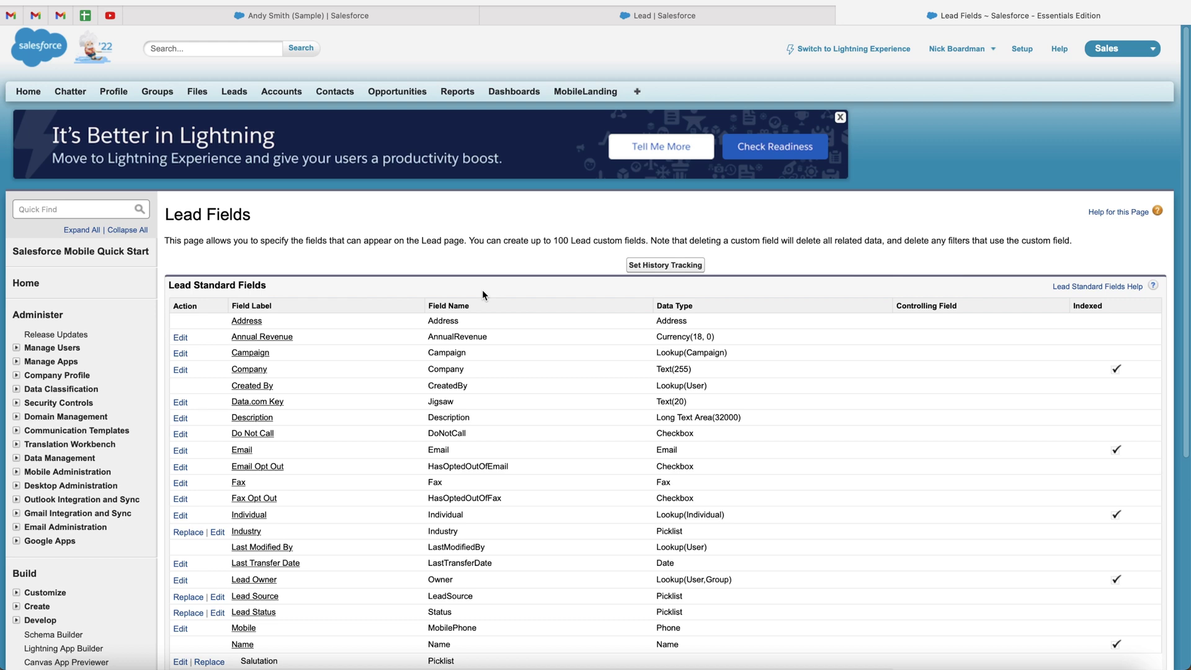
Reload the Andy Smith (Sample) record and locate the unchecked Example Checkbox below Follow Up?
{"action": "left_click", "coordinate": [325, 12]}
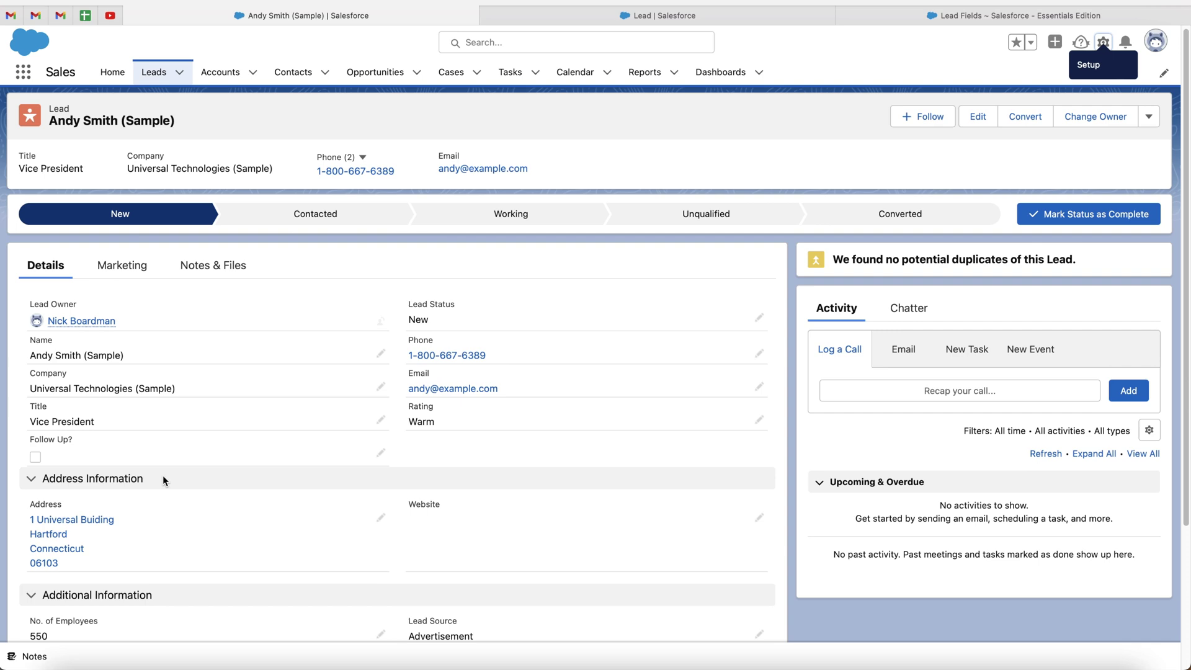
{"action": "scroll", "coordinate": [163, 477], "scroll_direction": "down", "scroll_amount": 1}
{"action": "key", "text": "super+r"}
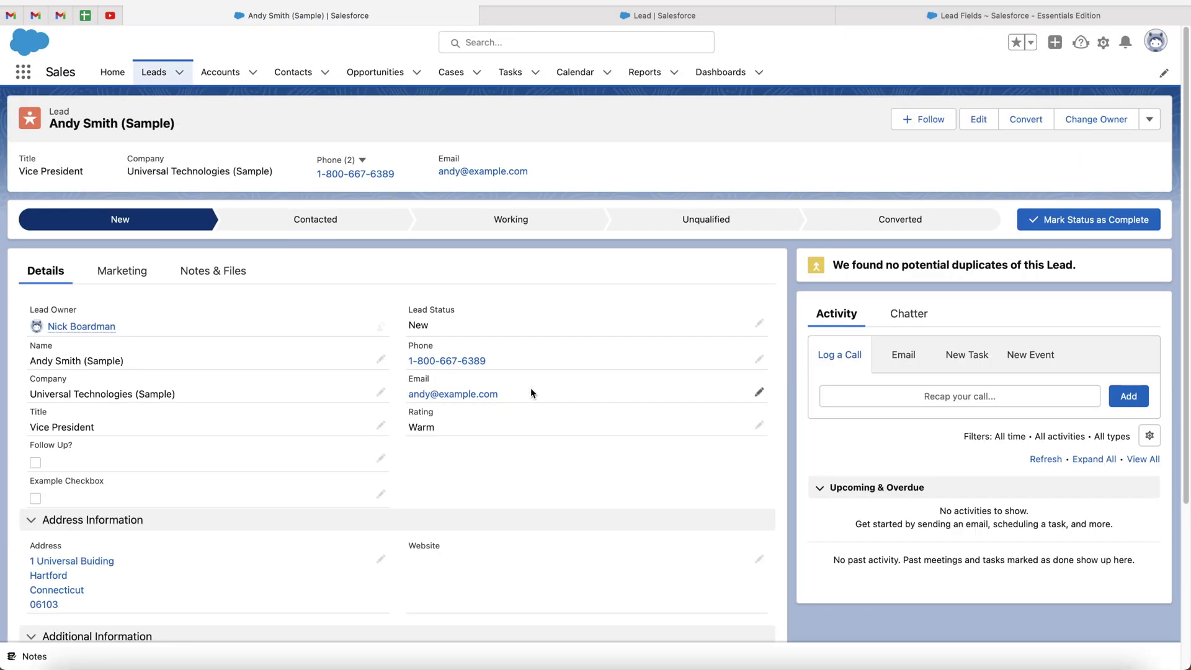
{"action": "scroll", "coordinate": [531, 393], "scroll_direction": "down", "scroll_amount": 1}
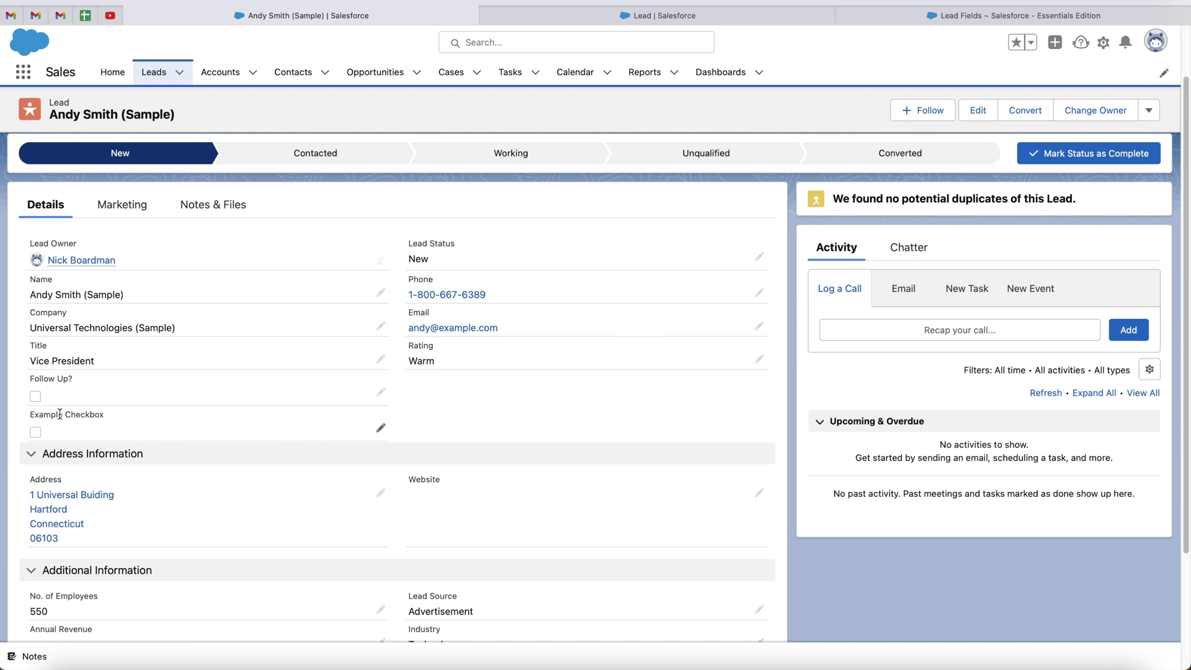
{"action": "scroll", "coordinate": [46, 417], "scroll_direction": "down", "scroll_amount": 1}
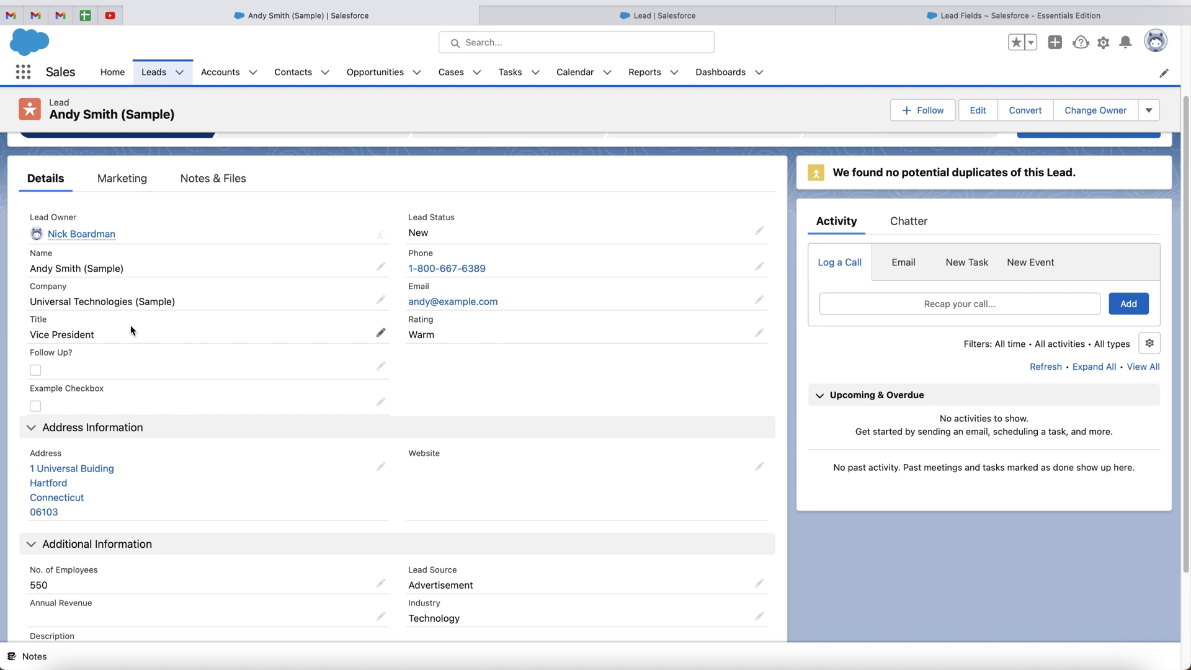
{"action": "scroll", "coordinate": [80, 380], "scroll_direction": "up", "scroll_amount": 1}
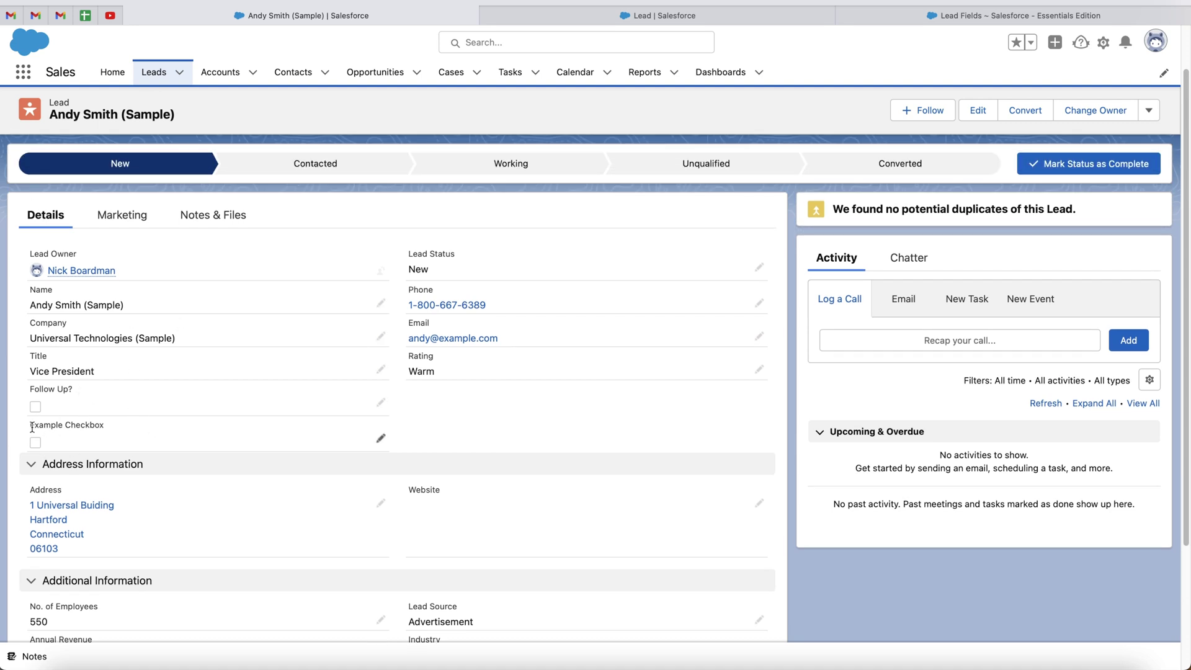
{"action": "left_click_drag", "start_coordinate": [31, 427], "coordinate": [130, 425]}
{"action": "left_click", "coordinate": [127, 426]}
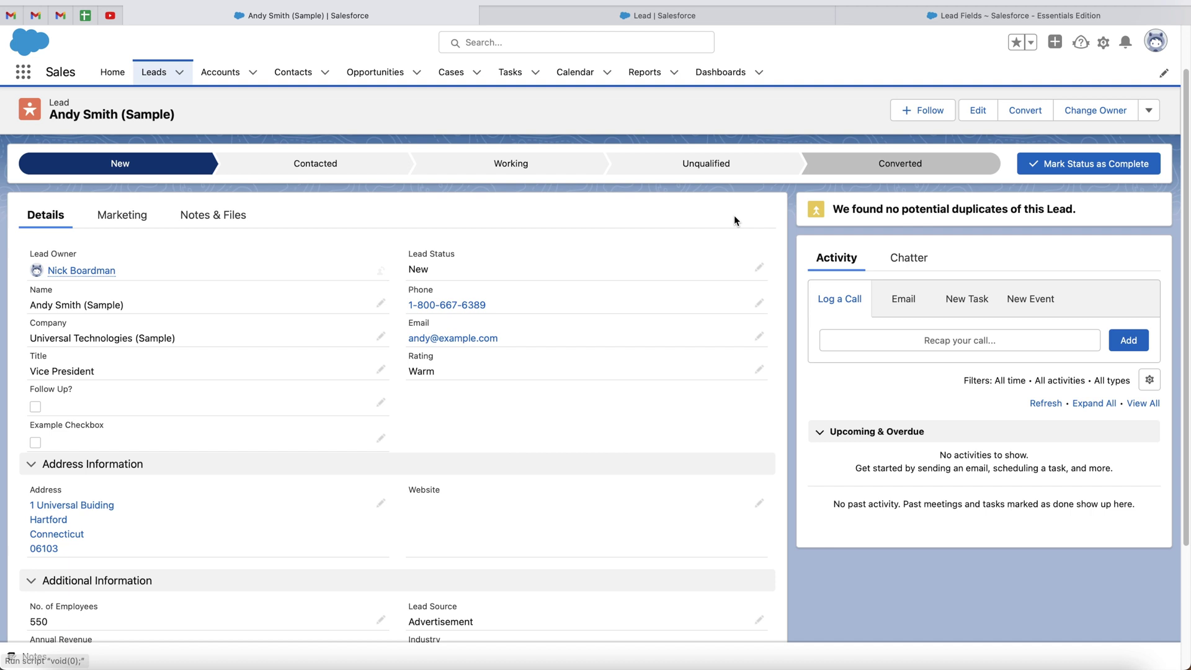
{"action": "left_click_drag", "start_coordinate": [31, 431], "coordinate": [131, 430]}
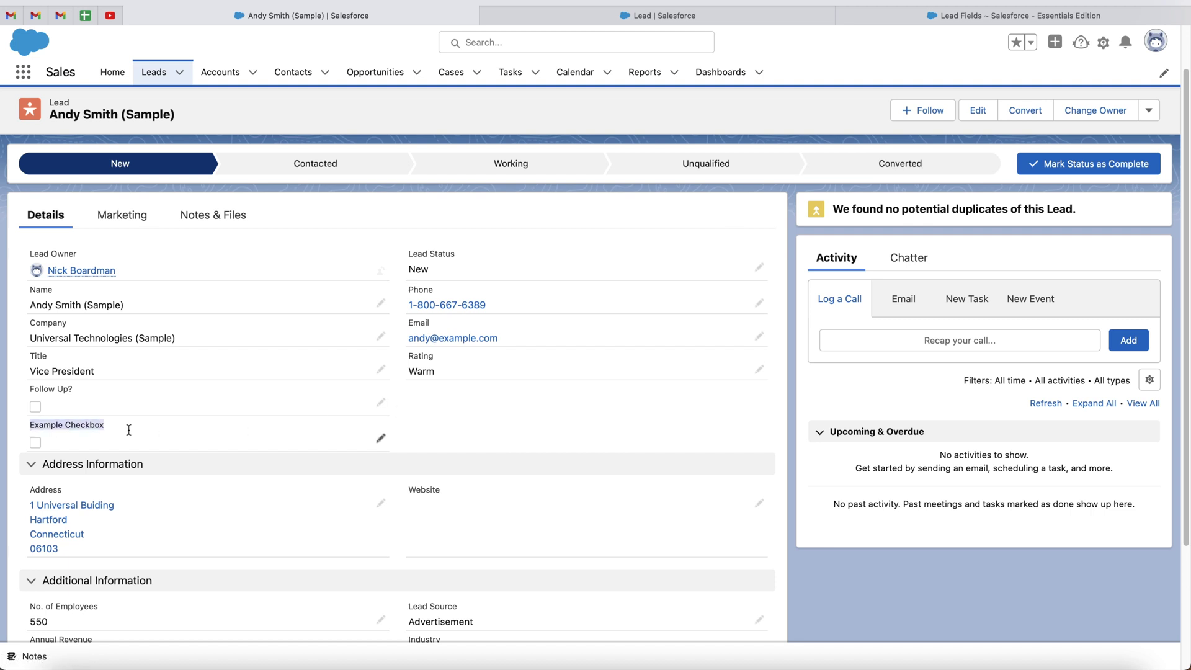
{"action": "left_click", "coordinate": [129, 431]}
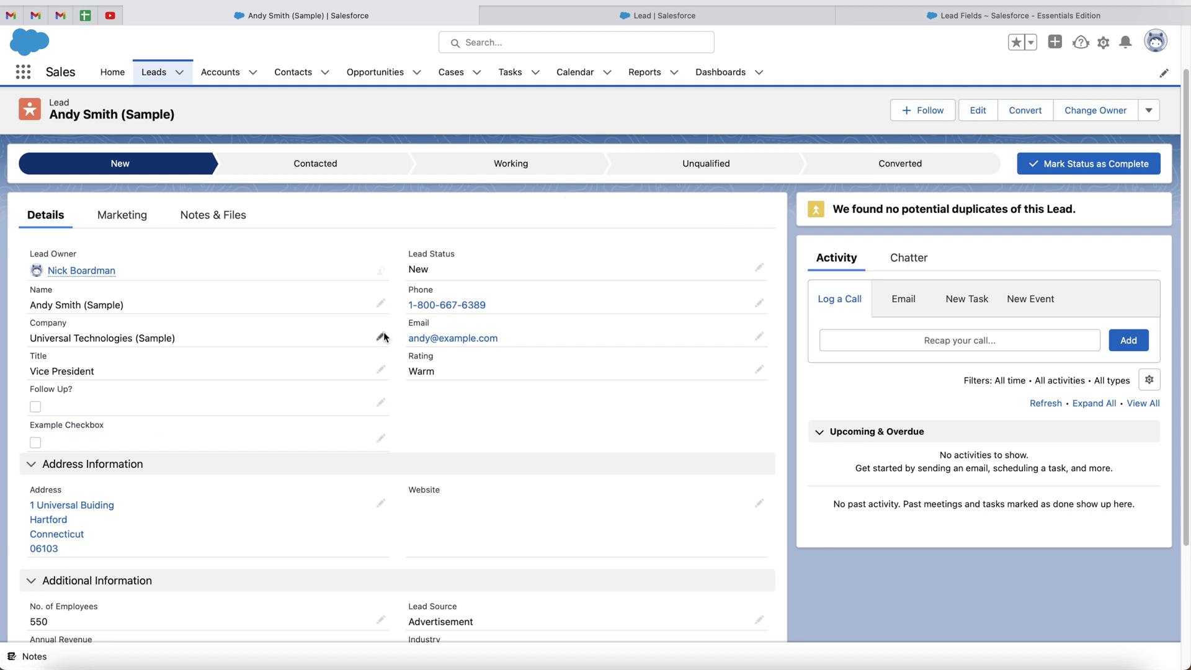
From the Lead Fields page, go to Build > Customize > Leads > Page Layouts.
{"action": "left_click", "coordinate": [979, 20]}
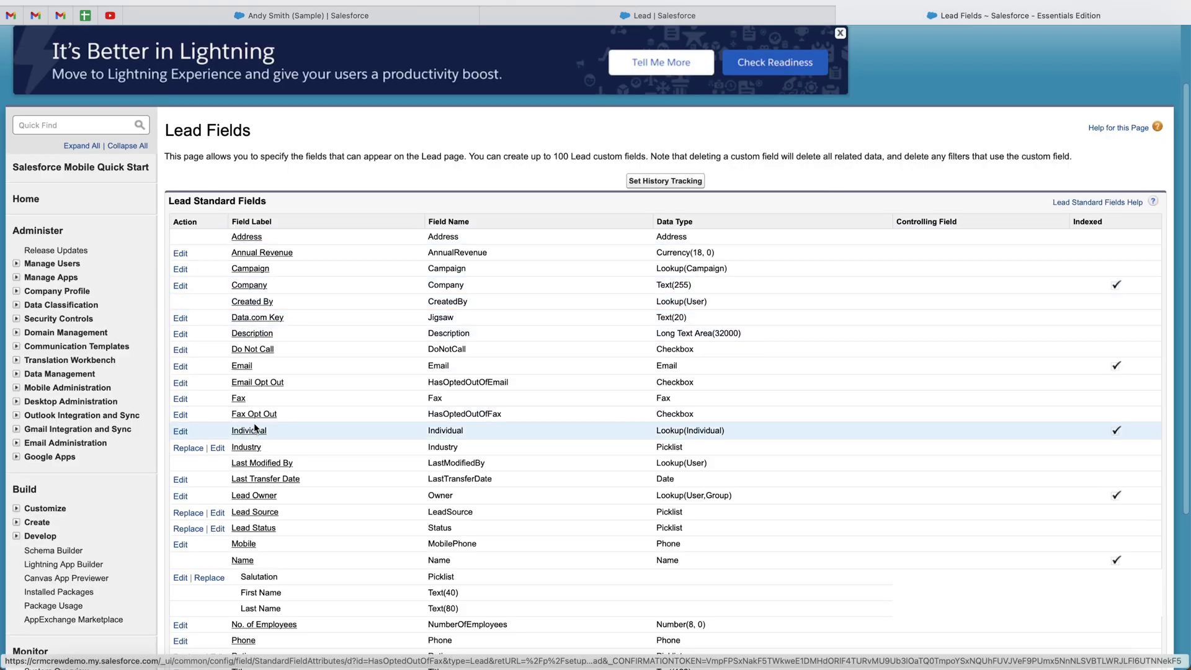
{"action": "scroll", "coordinate": [62, 484], "scroll_direction": "down", "scroll_amount": 3}
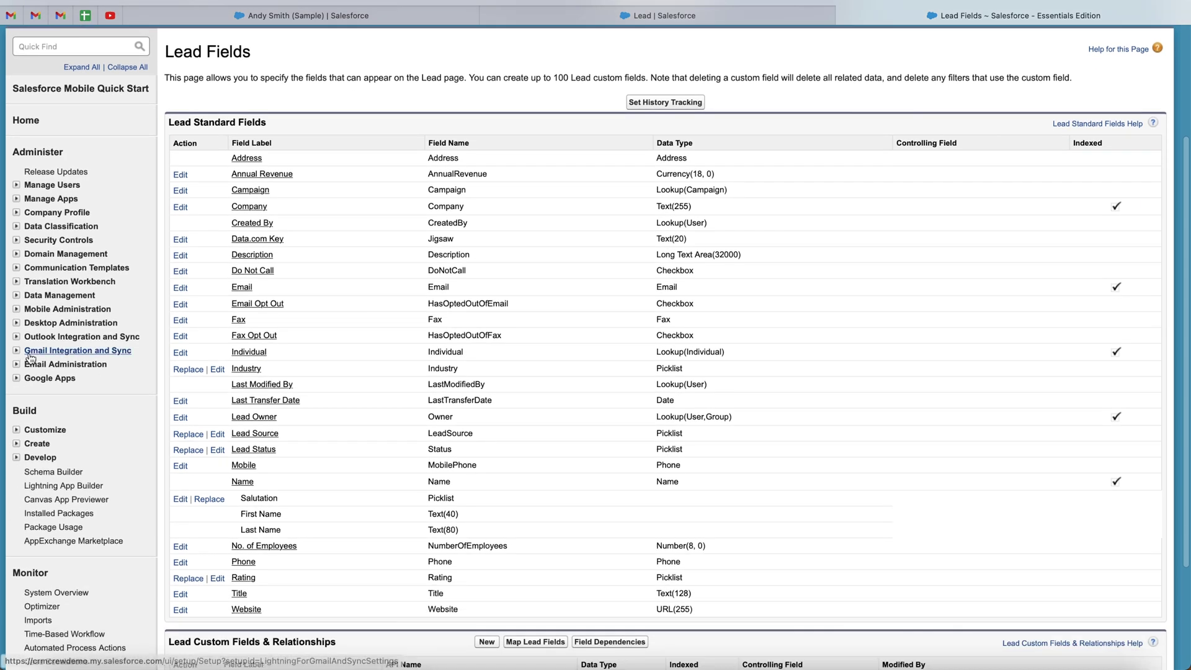
{"action": "left_click", "coordinate": [26, 432]}
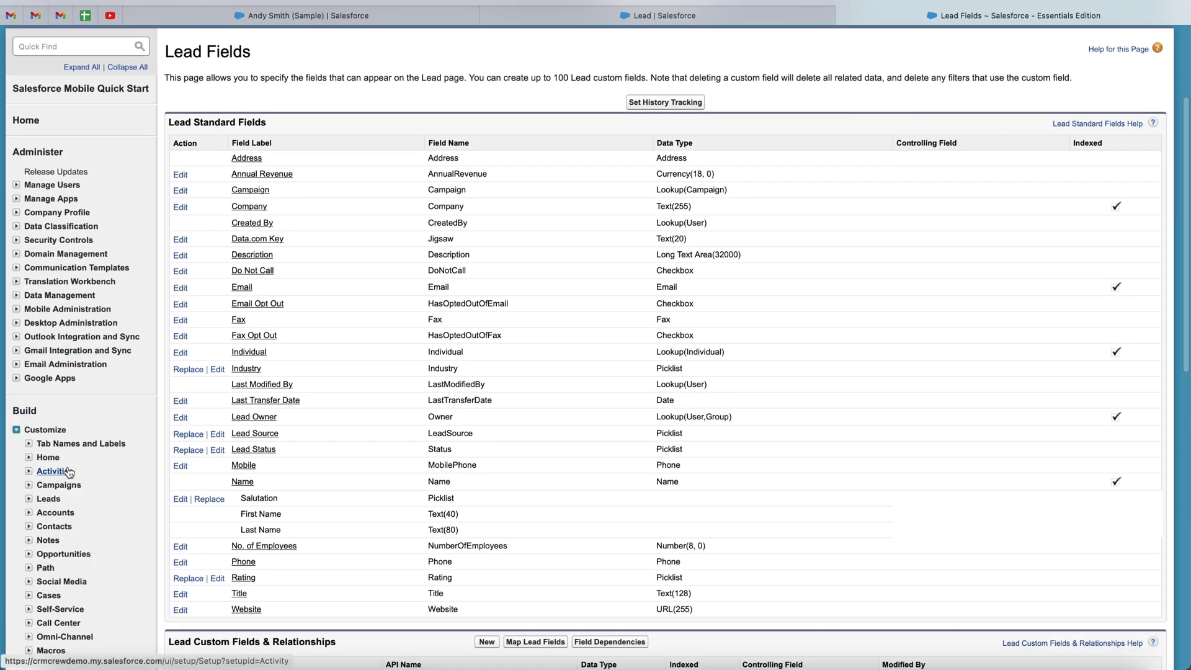
{"action": "scroll", "coordinate": [74, 521], "scroll_direction": "down", "scroll_amount": 4}
{"action": "scroll", "coordinate": [74, 520], "scroll_direction": "down", "scroll_amount": 9}
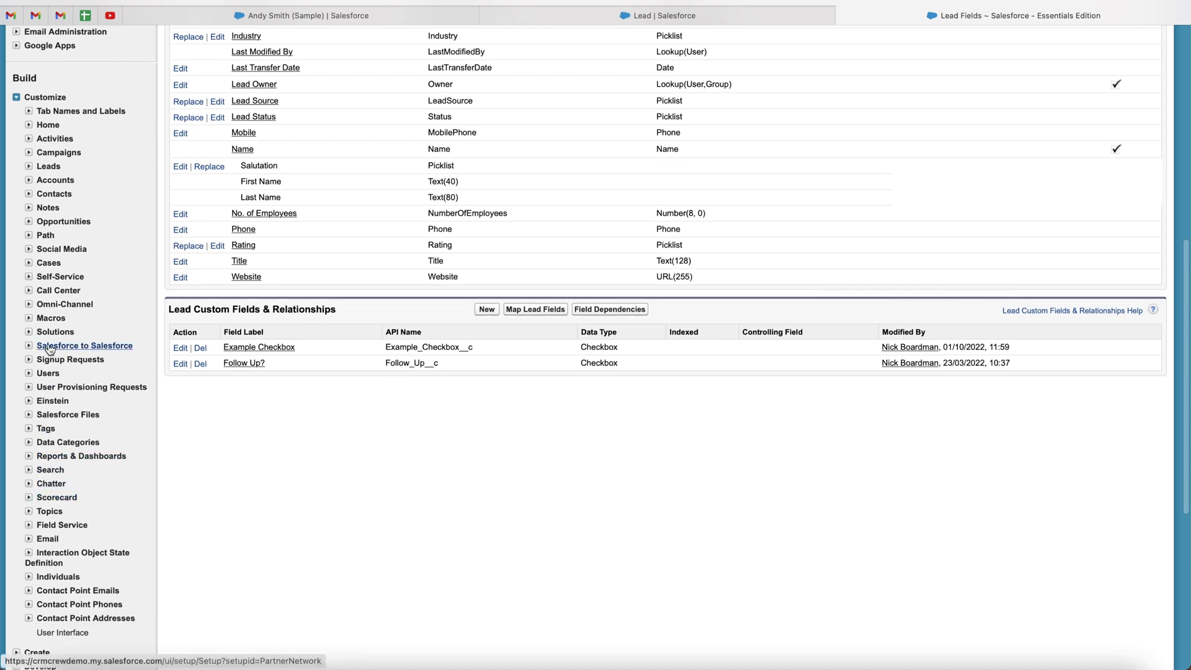
{"action": "left_click", "coordinate": [28, 166]}
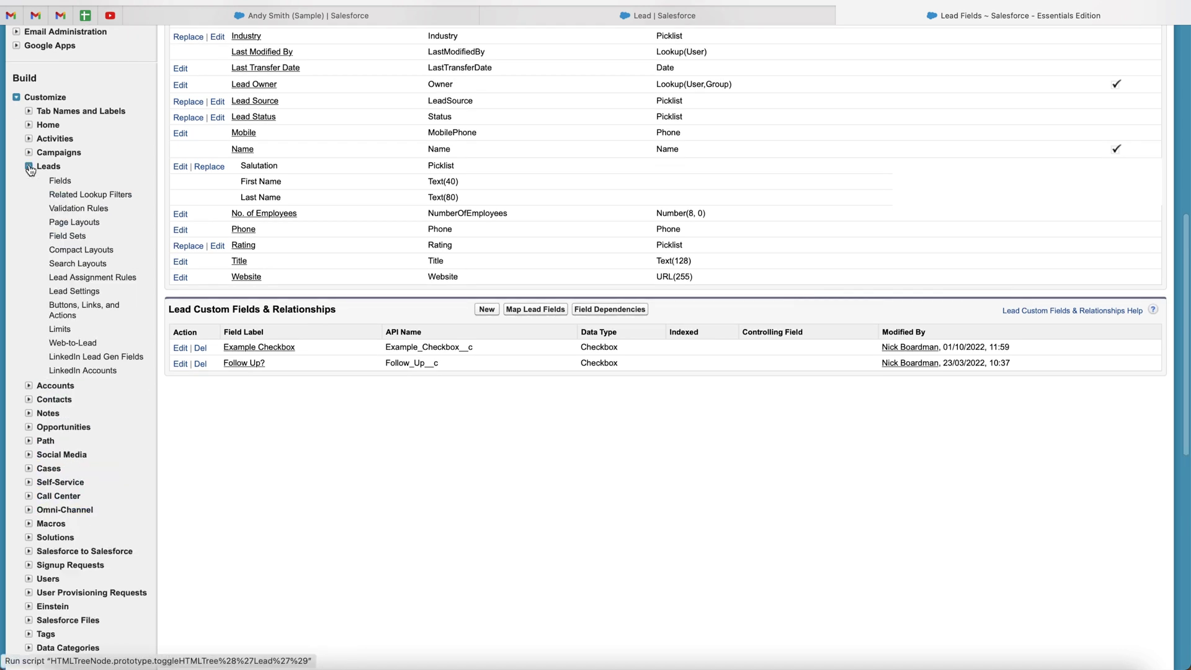
{"action": "left_click", "coordinate": [68, 225]}
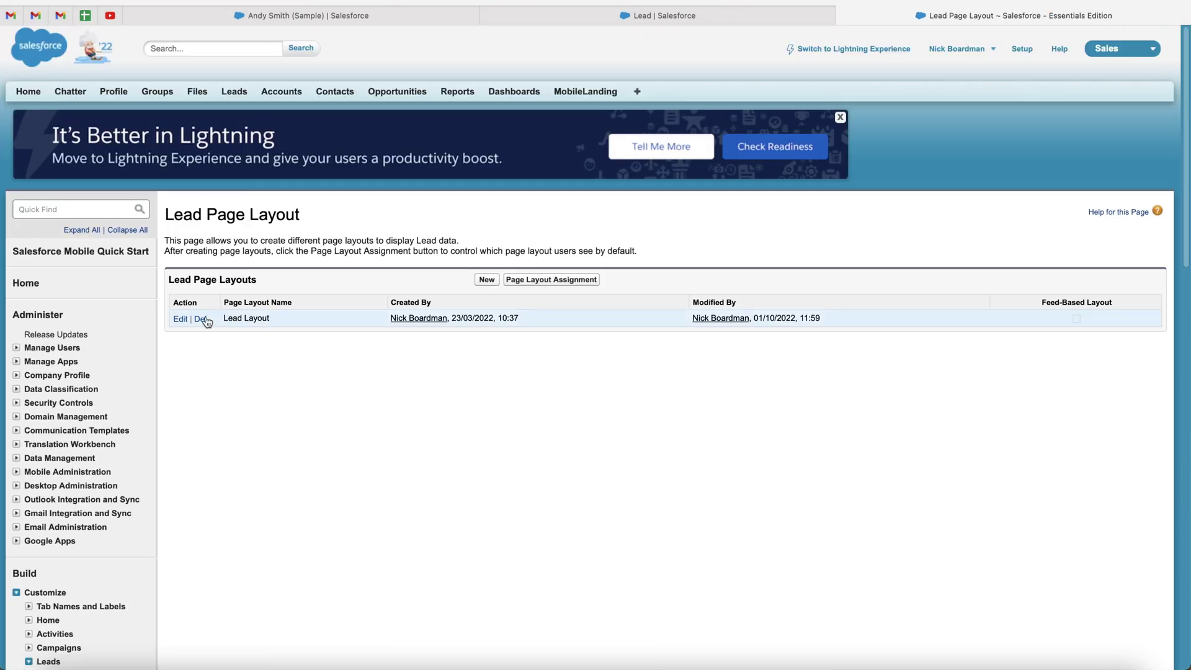
Edit Lead Layout, drag Example Checkbox under Industry in Additional Information, and save.
{"action": "left_click", "coordinate": [181, 319]}
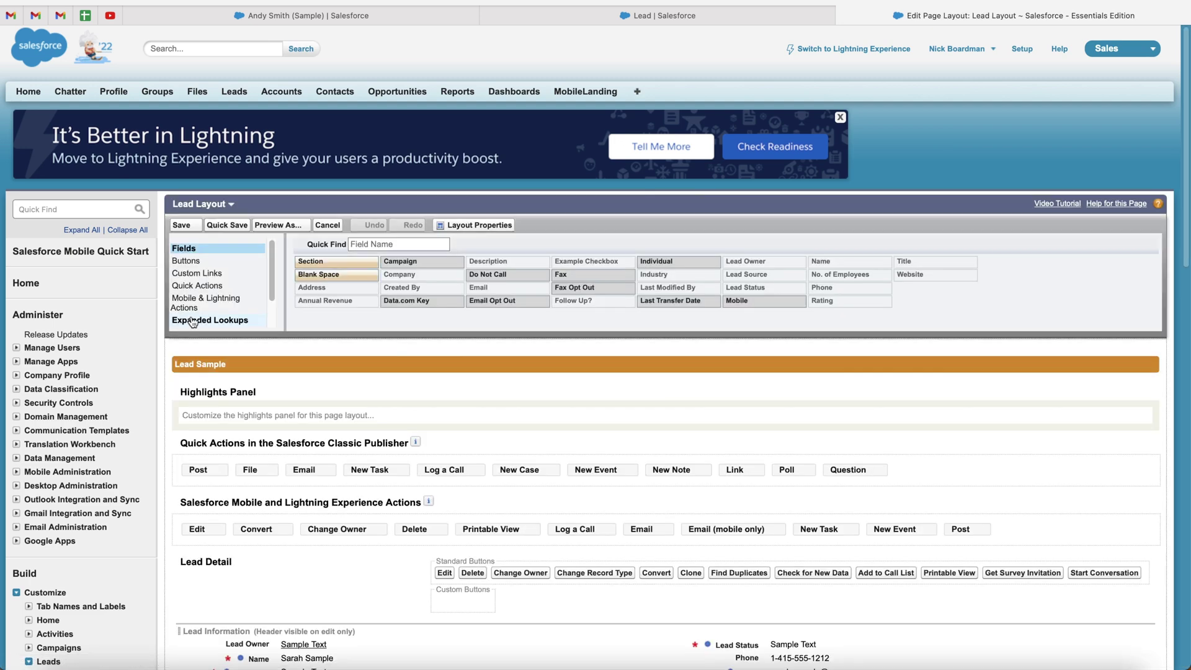
{"action": "scroll", "coordinate": [379, 455], "scroll_direction": "down", "scroll_amount": 3}
{"action": "scroll", "coordinate": [379, 451], "scroll_direction": "down", "scroll_amount": 3}
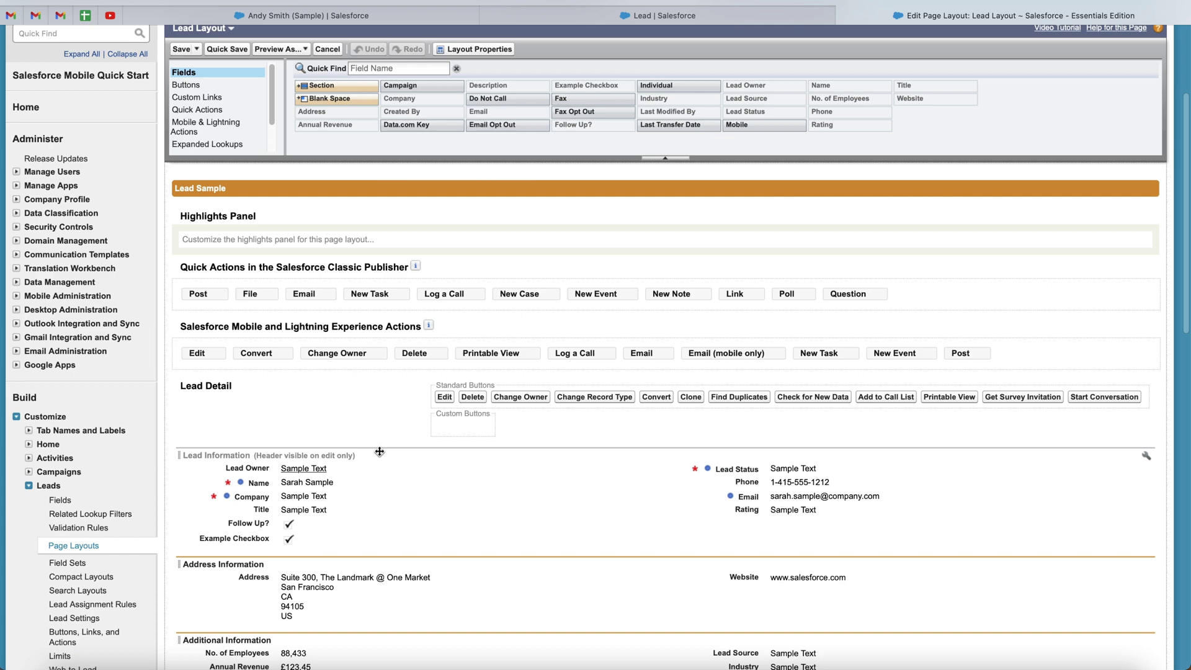
{"action": "scroll", "coordinate": [250, 524], "scroll_direction": "down", "scroll_amount": 5}
{"action": "left_click", "coordinate": [250, 409]}
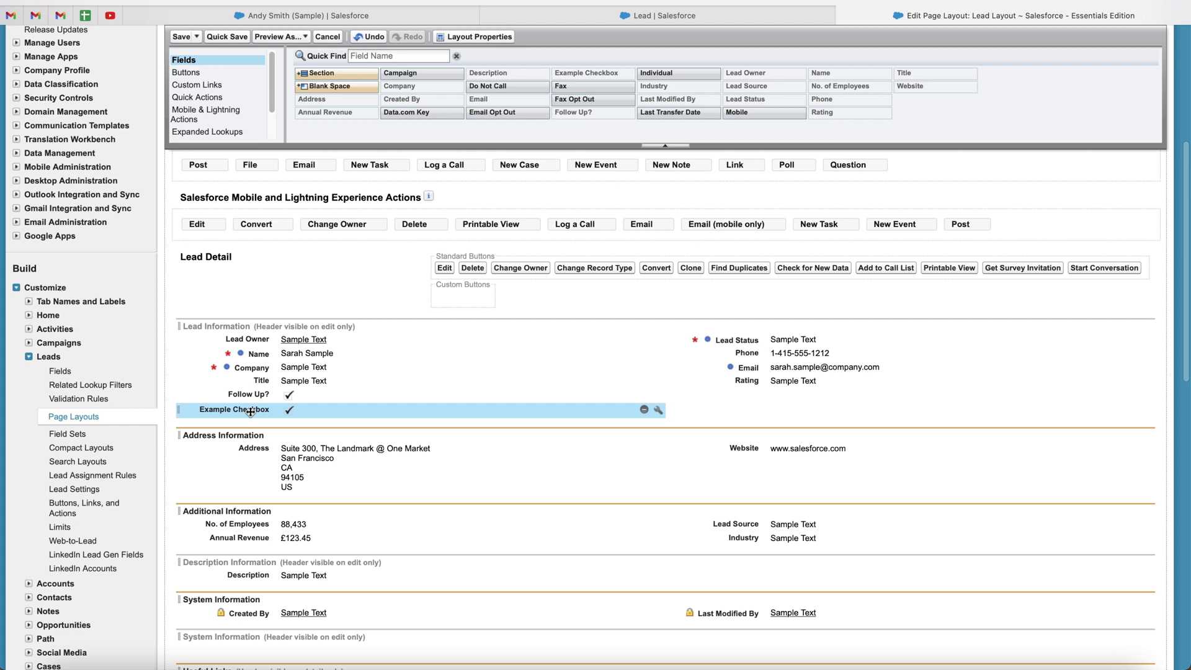
{"action": "left_click_drag", "start_coordinate": [251, 411], "coordinate": [753, 544]}
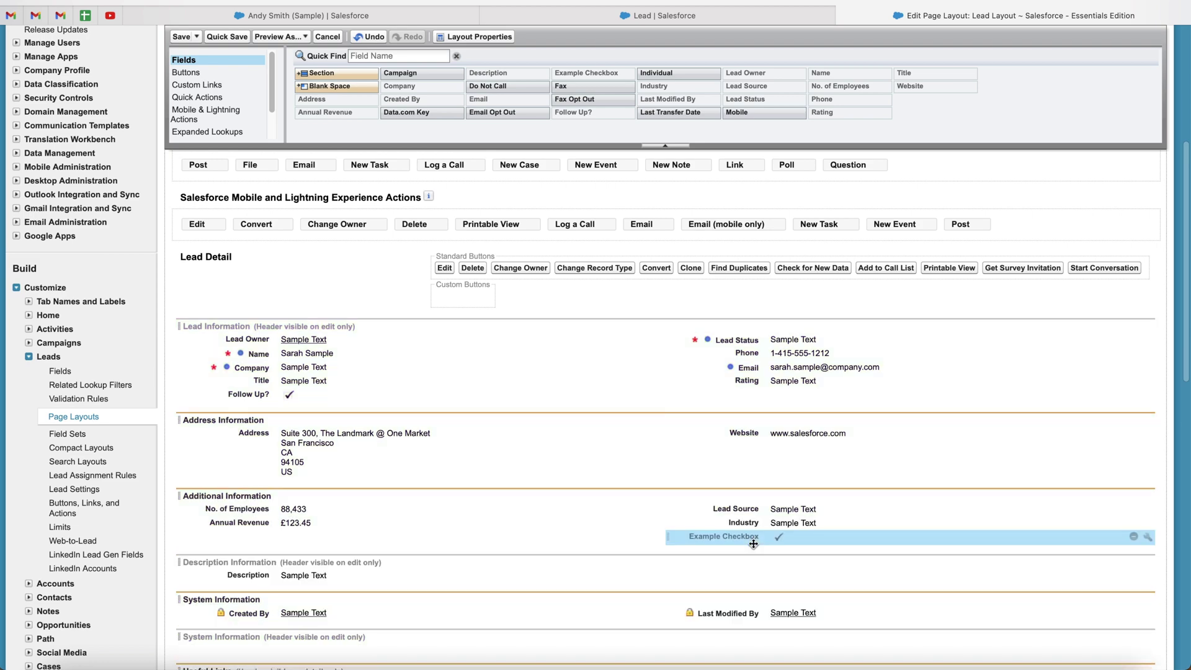
{"action": "scroll", "coordinate": [753, 544], "scroll_direction": "down", "scroll_amount": 2}
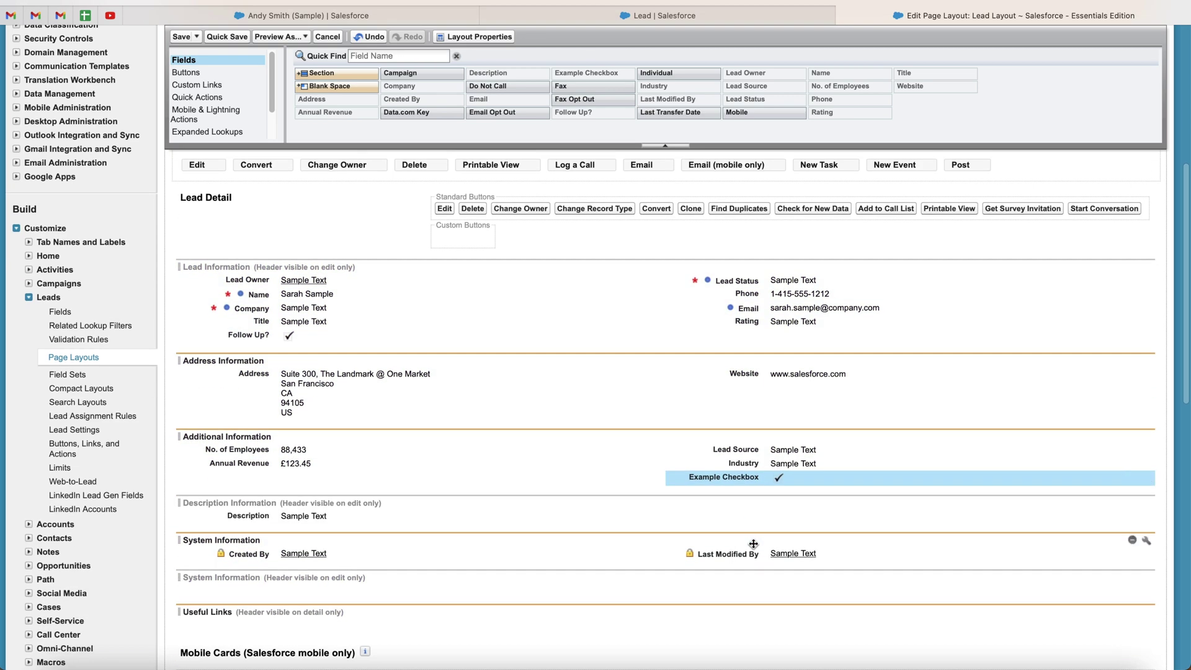
{"action": "scroll", "coordinate": [753, 544], "scroll_direction": "up", "scroll_amount": 12}
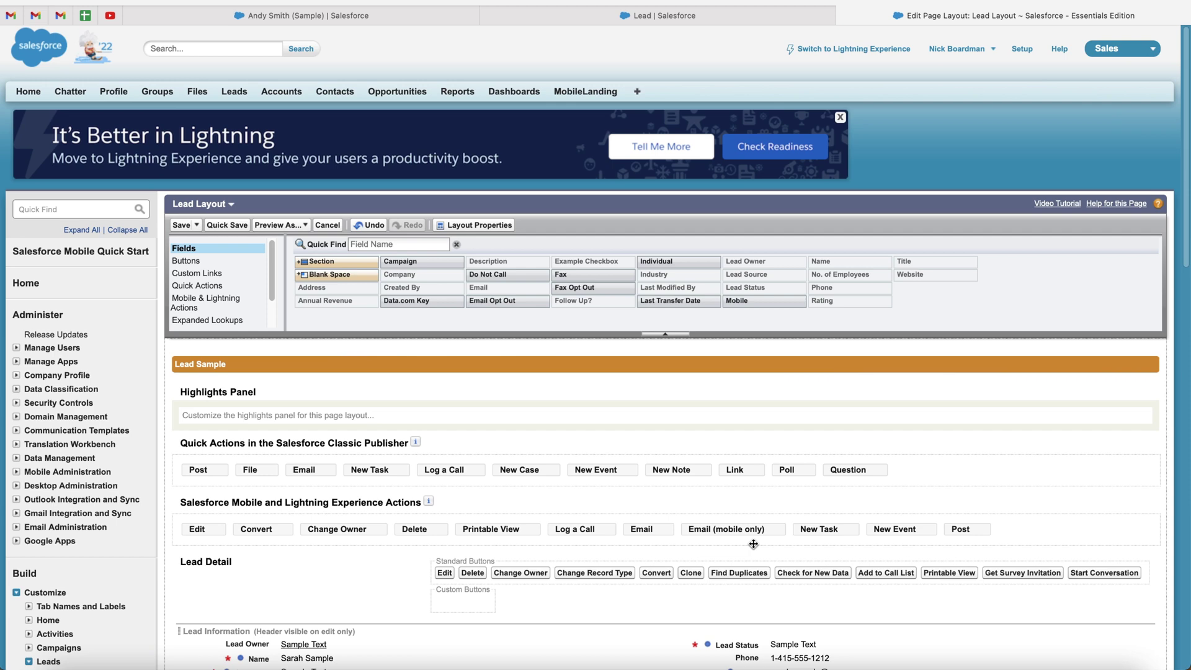
{"action": "left_click", "coordinate": [181, 226]}
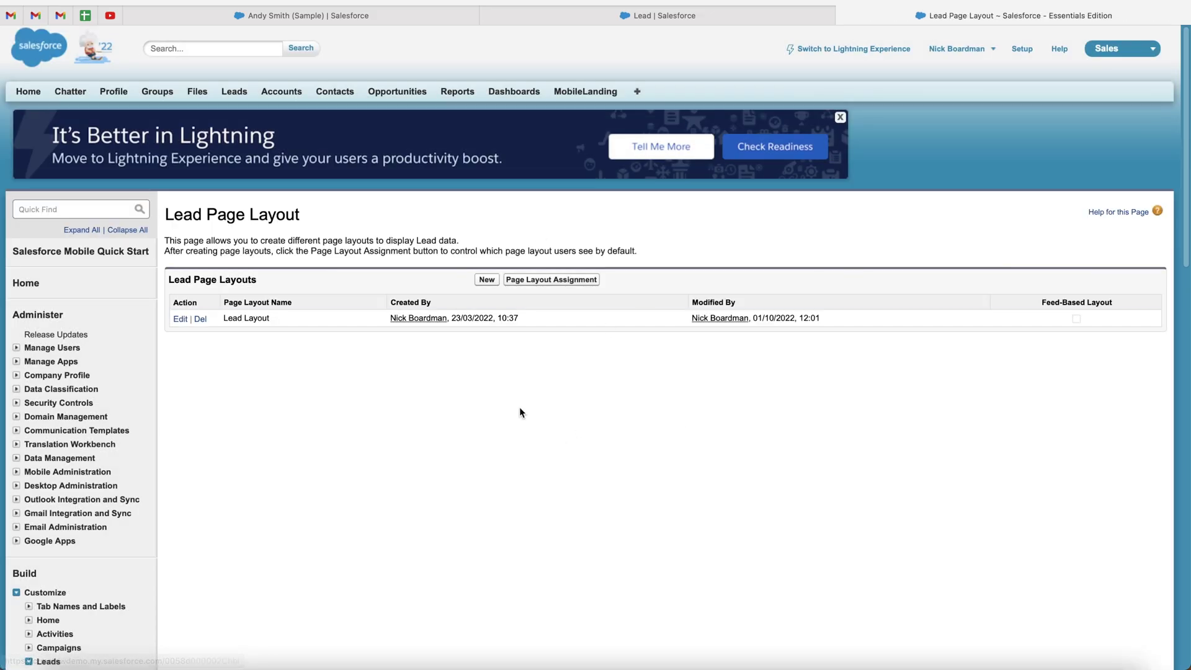
Refresh the sample lead record and confirm Example Checkbox sits under Industry in Additional Information.
{"action": "left_click", "coordinate": [261, 17]}
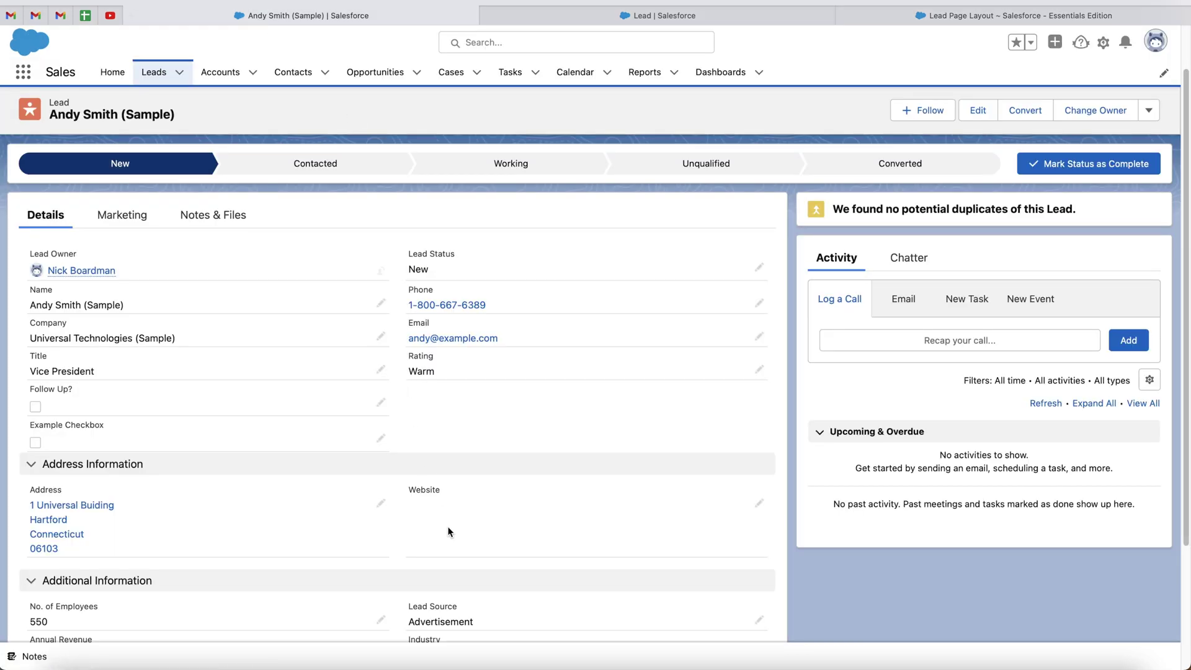
{"action": "key", "text": "super+r"}
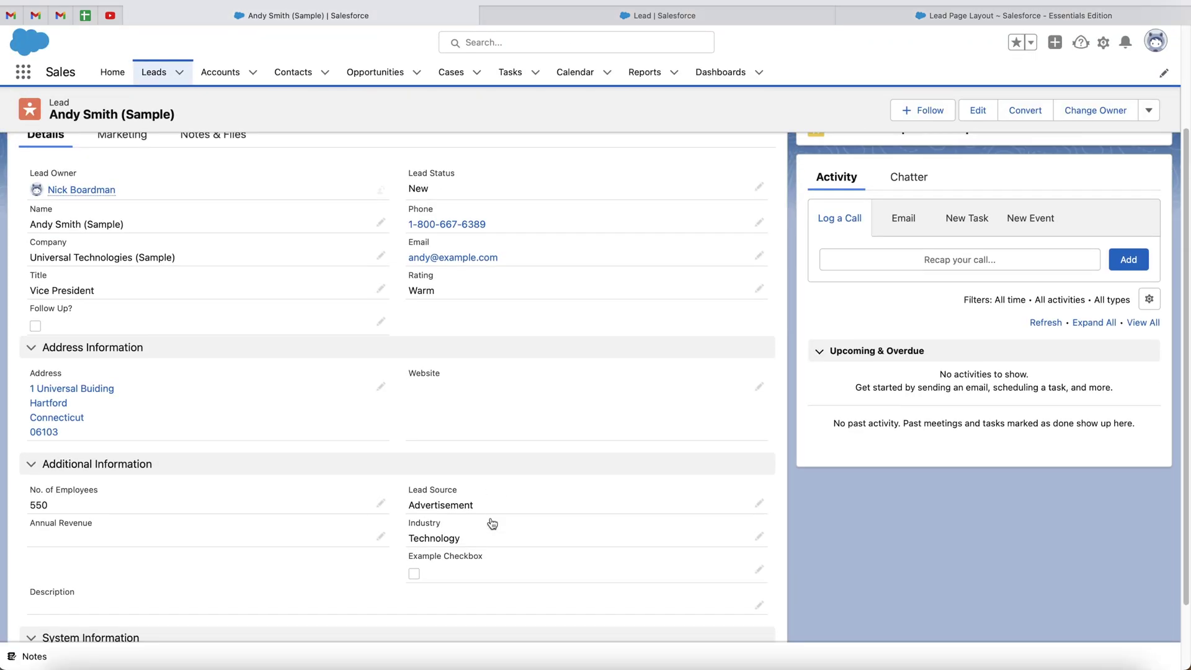
{"action": "left_click_drag", "start_coordinate": [407, 558], "coordinate": [495, 559]}
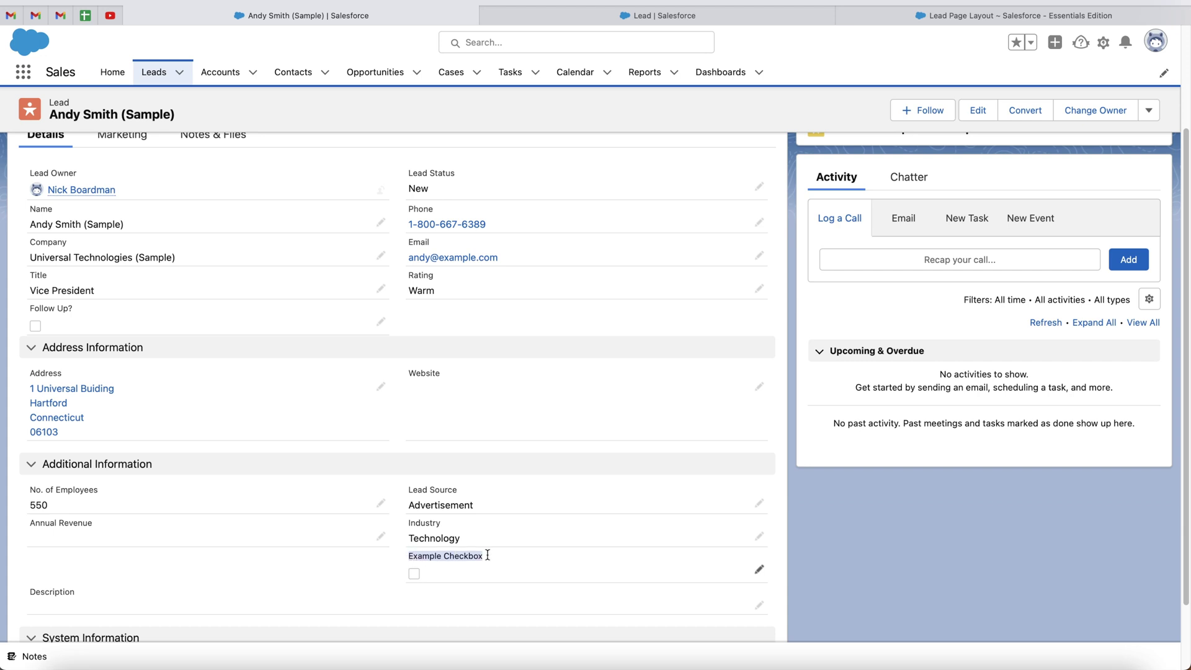
{"action": "left_click", "coordinate": [495, 558]}
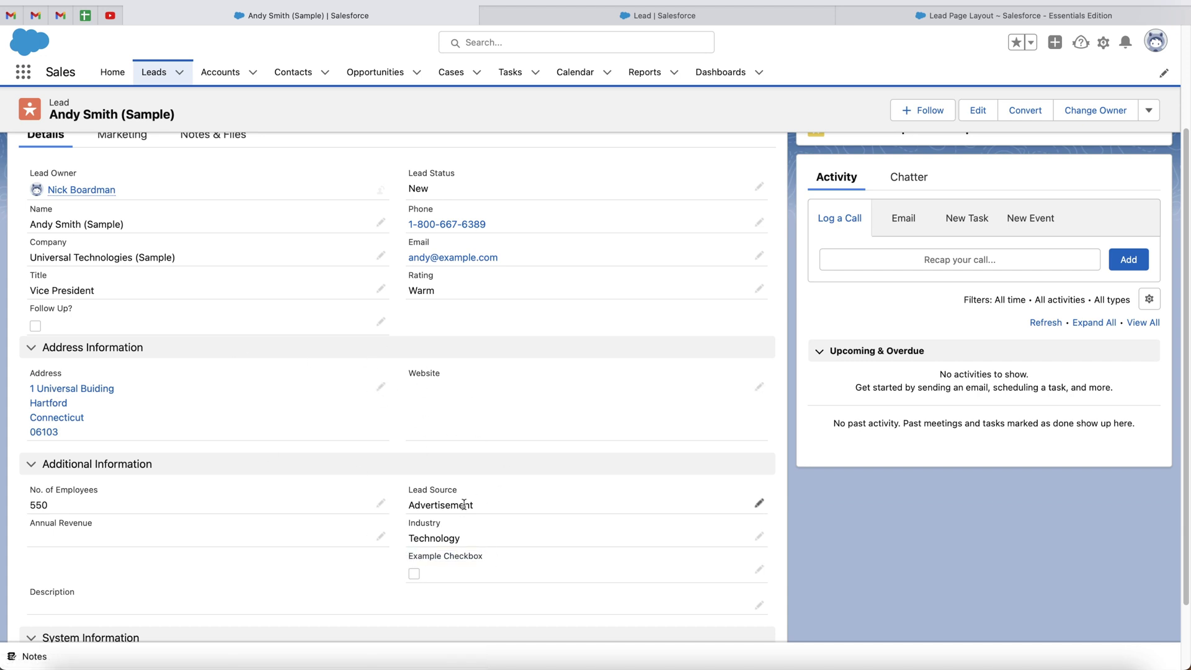
{"action": "scroll", "coordinate": [462, 504], "scroll_direction": "up", "scroll_amount": 1}
{"action": "scroll", "coordinate": [465, 509], "scroll_direction": "up", "scroll_amount": 1}
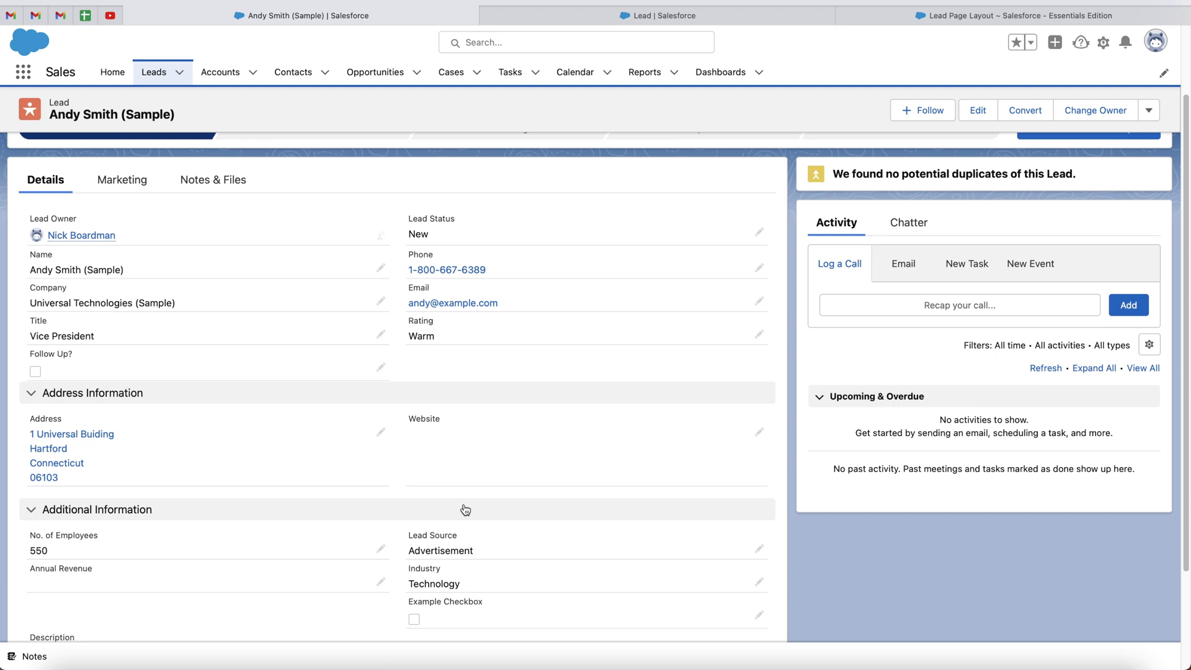
{"action": "scroll", "coordinate": [465, 509], "scroll_direction": "up", "scroll_amount": 3}
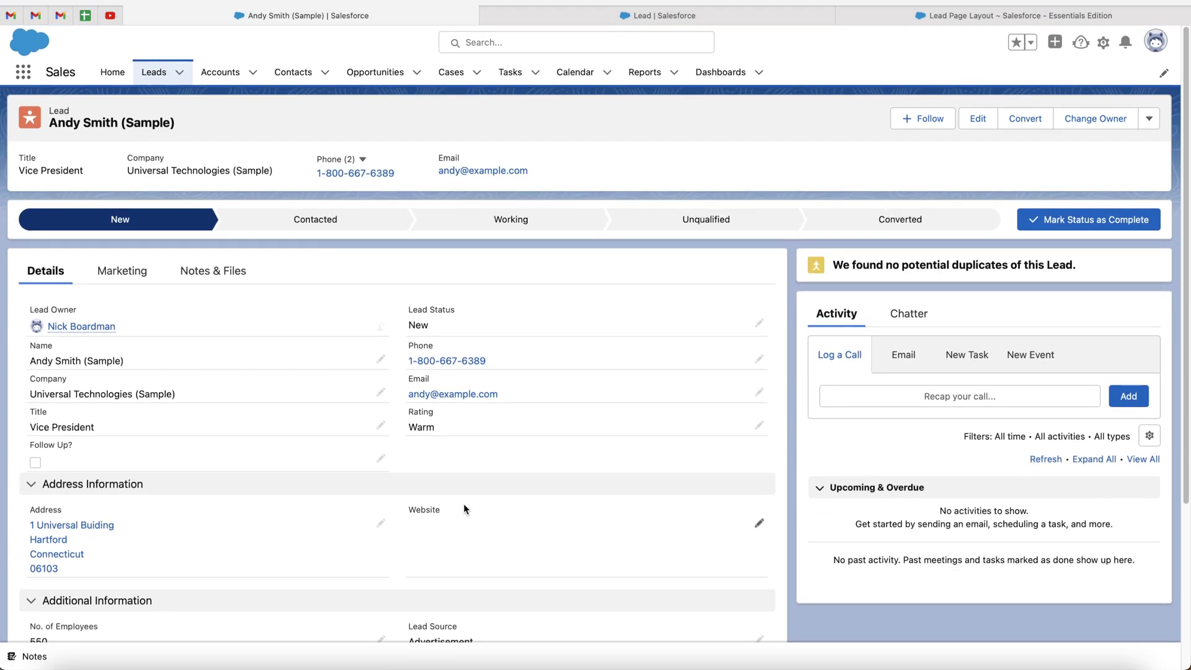
{"action": "scroll", "coordinate": [464, 508], "scroll_direction": "down", "scroll_amount": 4}
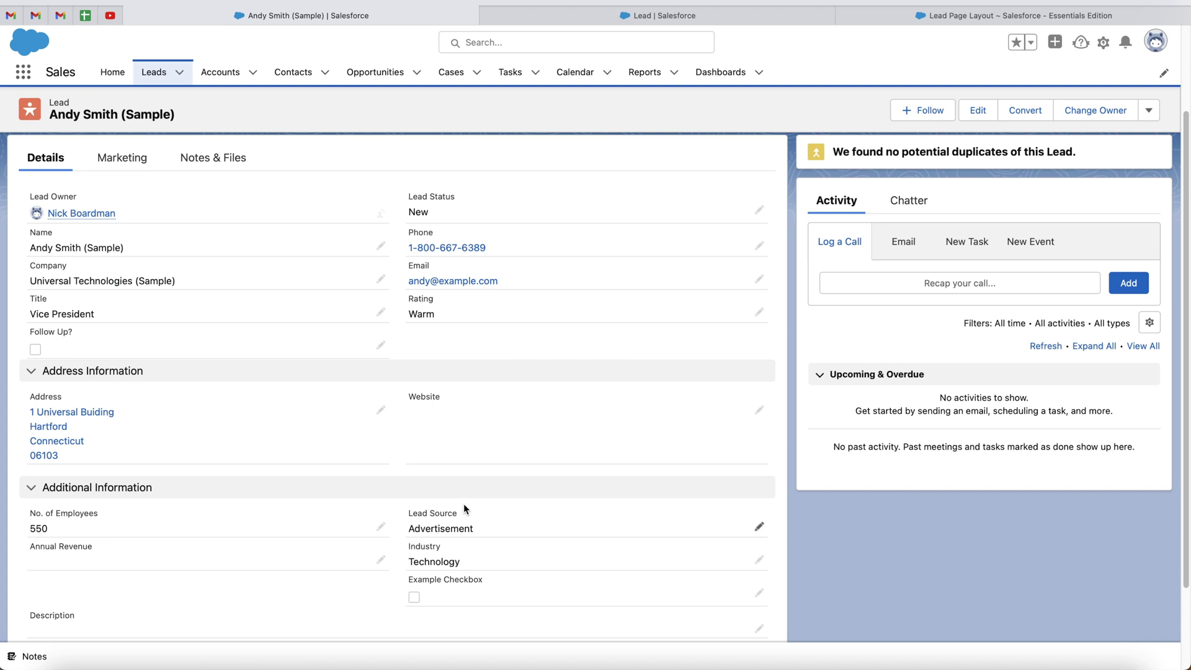